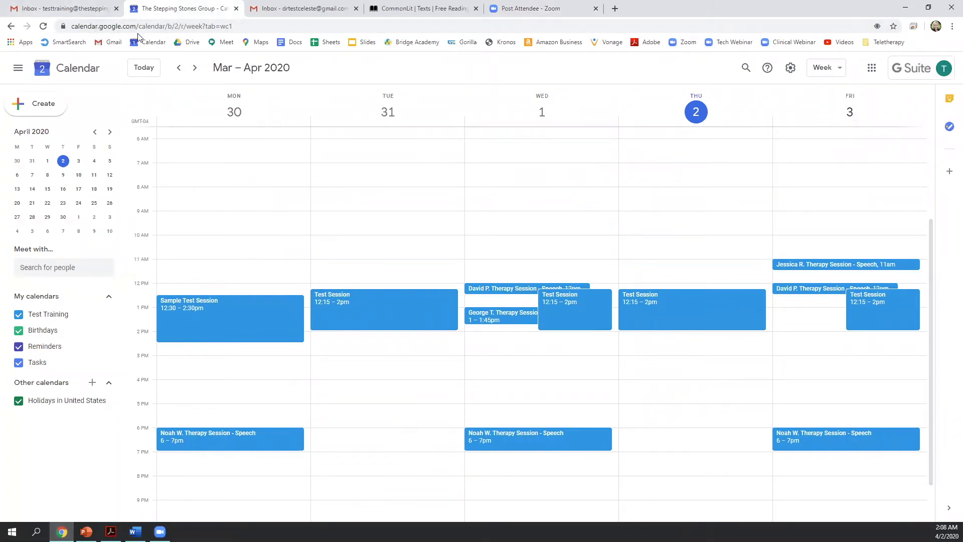
Step: Point out the calendar's web address and look through the list of available Google apps
{"action": "left_click_drag", "start_coordinate": [72, 25], "coordinate": [136, 24]}
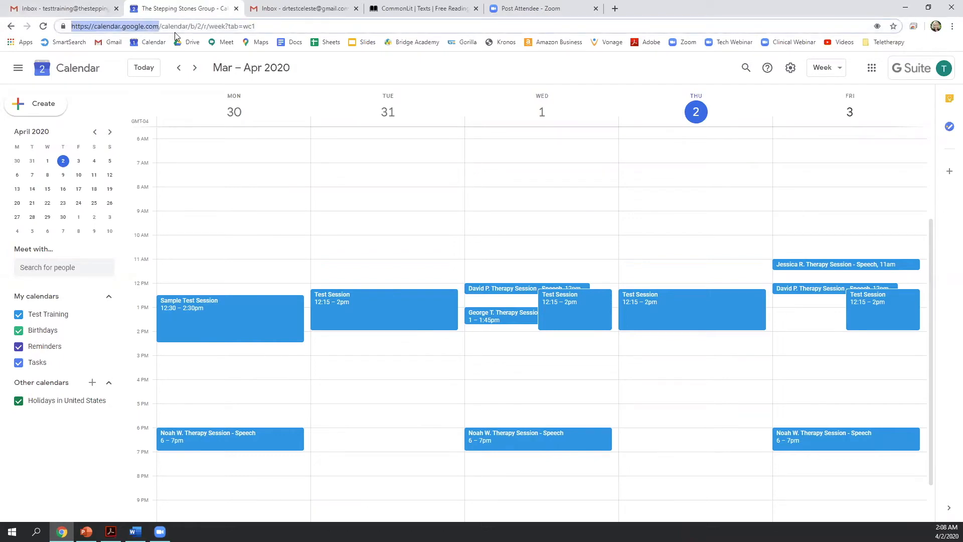
{"action": "left_click", "coordinate": [767, 30]}
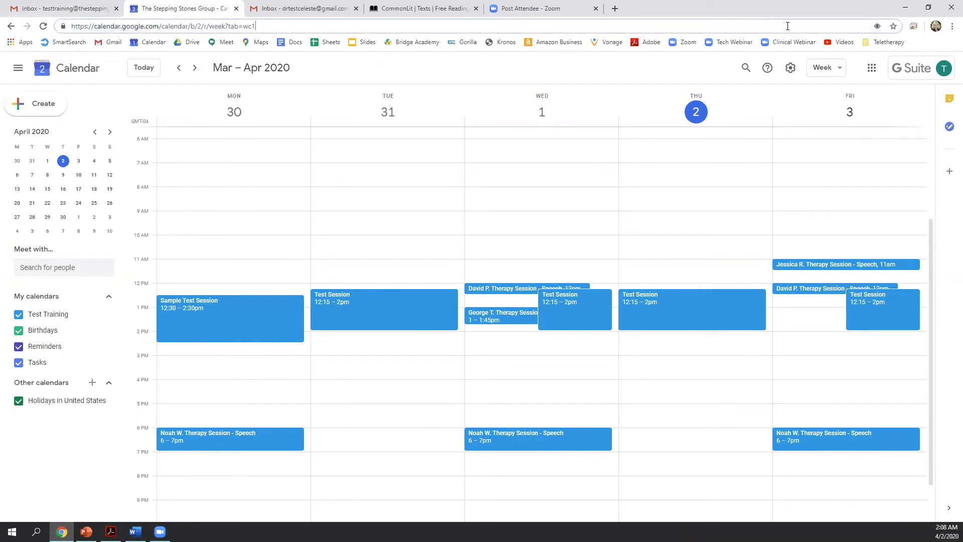
{"action": "left_click", "coordinate": [872, 70]}
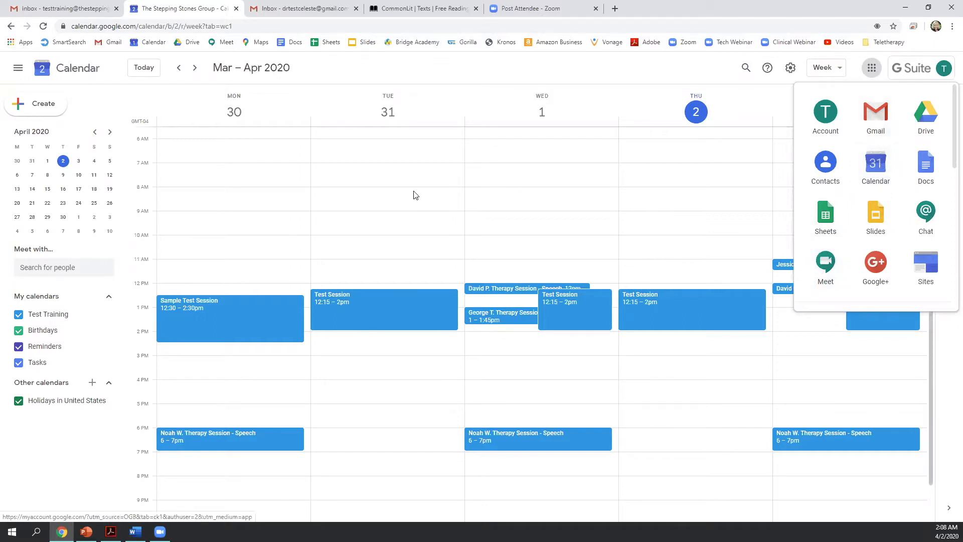
{"action": "left_click", "coordinate": [426, 208]}
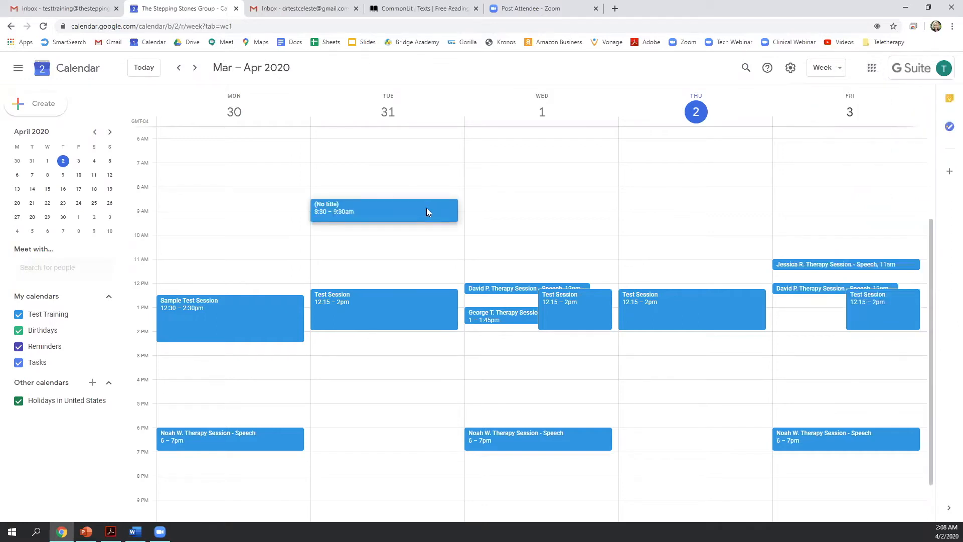
{"action": "left_click", "coordinate": [605, 214]}
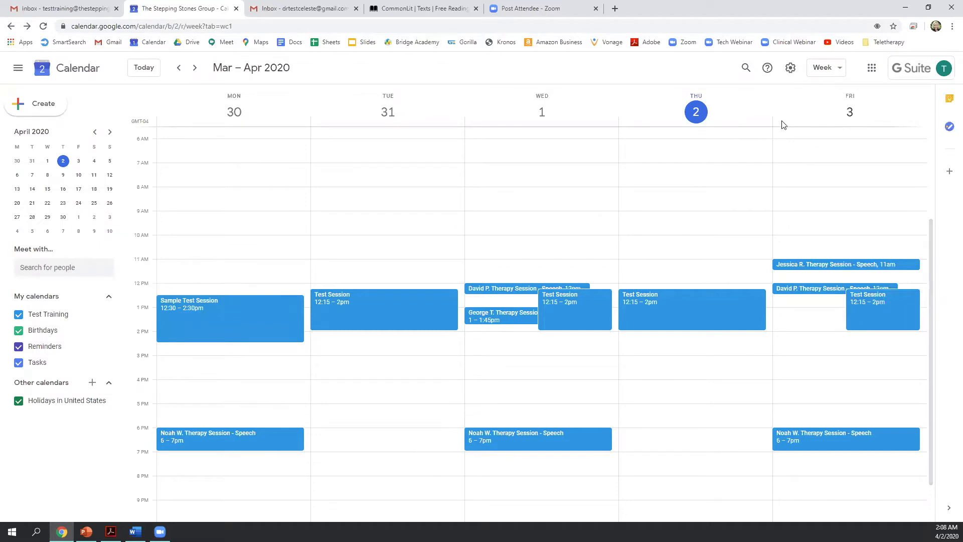
Step: View the calendar by month and by day, and return to the week view
{"action": "left_click", "coordinate": [837, 69]}
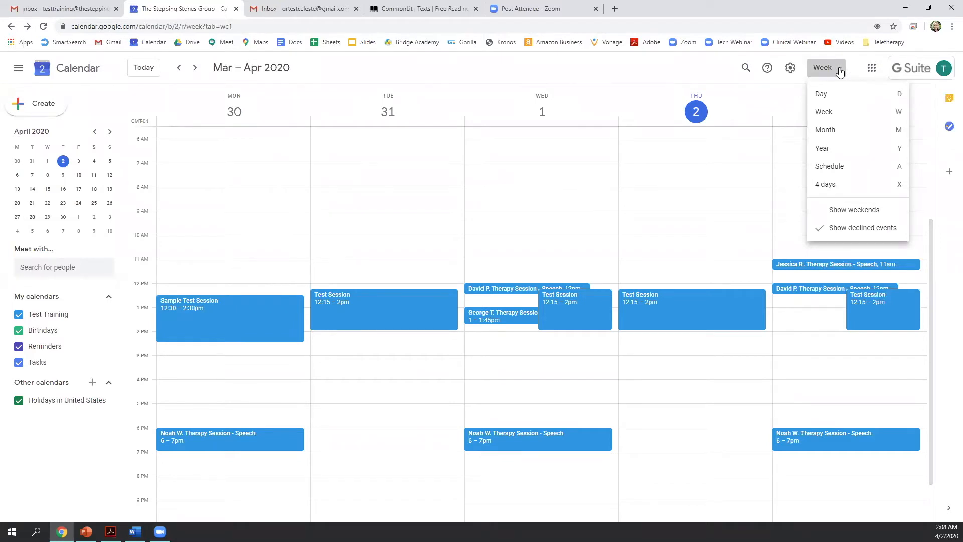
{"action": "left_click", "coordinate": [825, 129]}
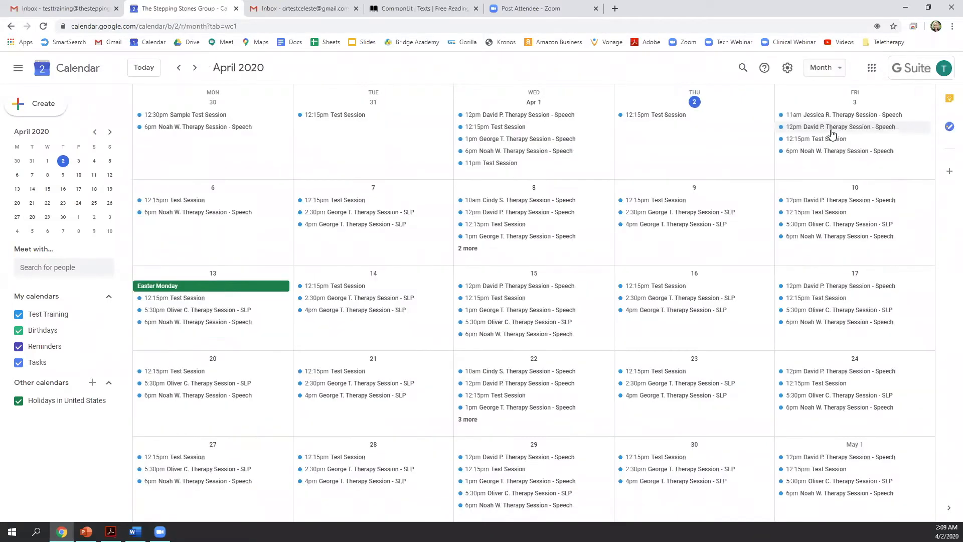
{"action": "left_click", "coordinate": [833, 70]}
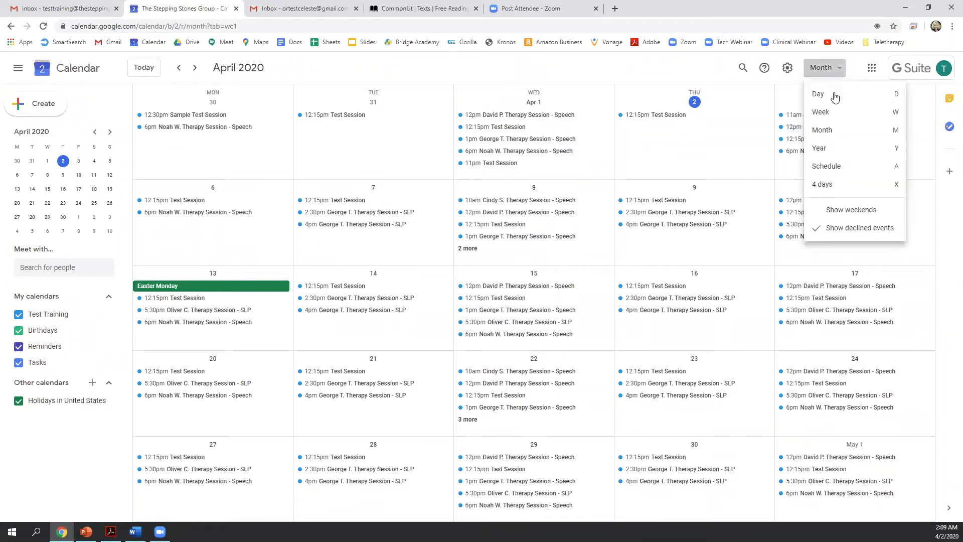
{"action": "left_click", "coordinate": [834, 95]}
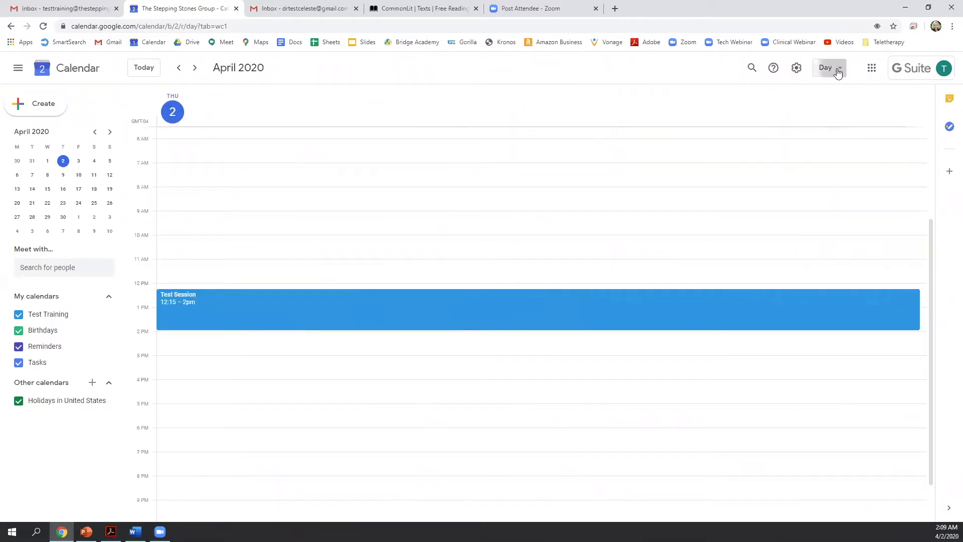
{"action": "left_click", "coordinate": [833, 69]}
{"action": "left_click", "coordinate": [840, 113]}
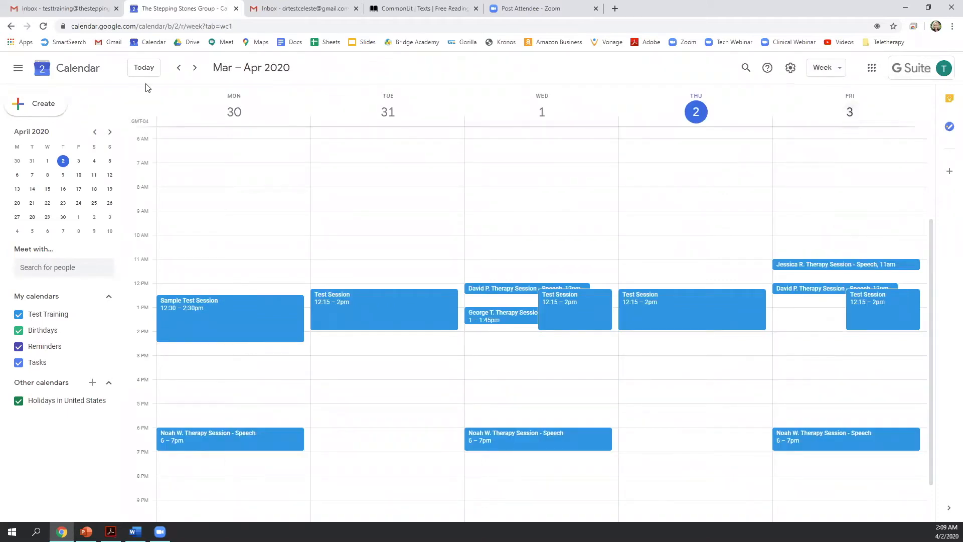
Step: Browse three weeks ahead in the calendar and return to the current week
{"action": "left_click", "coordinate": [195, 70]}
{"action": "left_click", "coordinate": [195, 69]}
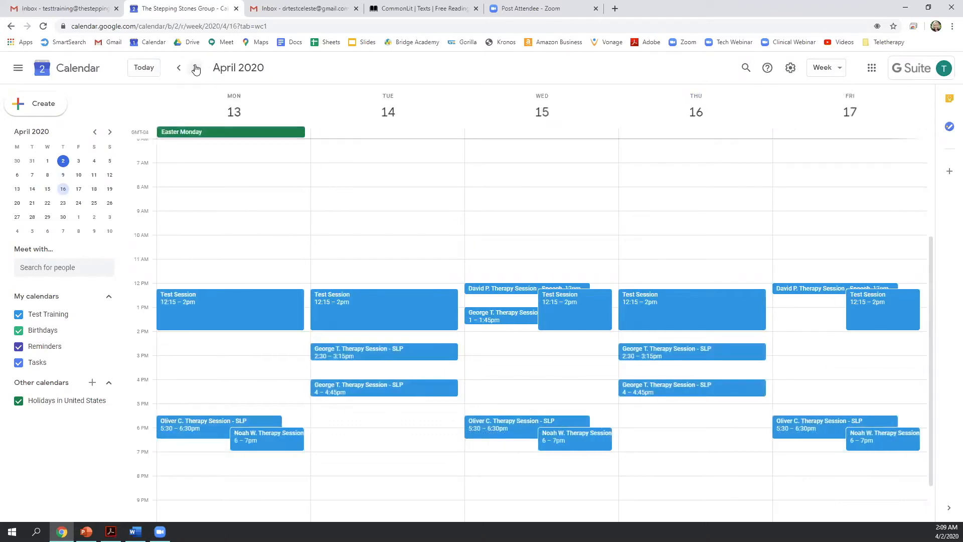
{"action": "left_click", "coordinate": [195, 69]}
{"action": "left_click", "coordinate": [178, 69]}
{"action": "left_click", "coordinate": [178, 70]}
{"action": "left_click", "coordinate": [178, 70]}
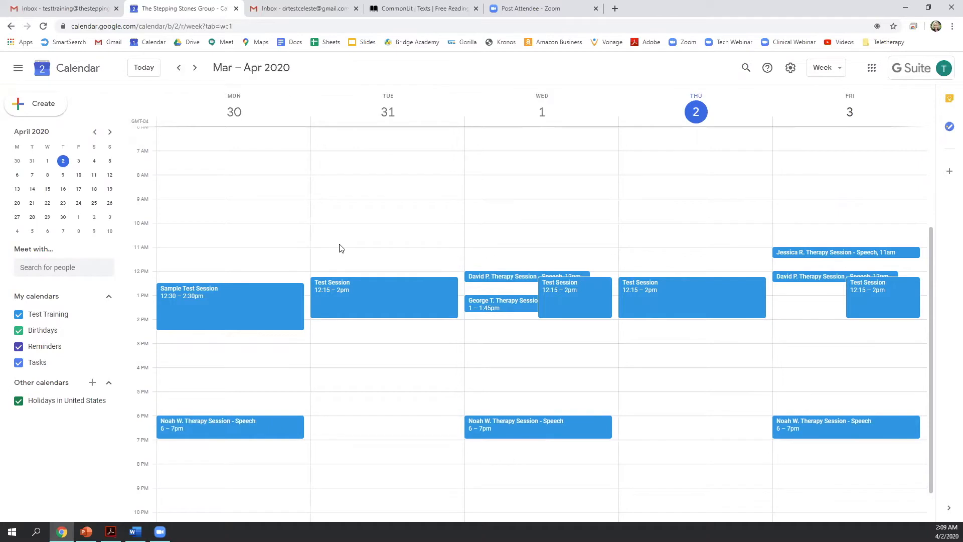
{"action": "left_click", "coordinate": [49, 109]}
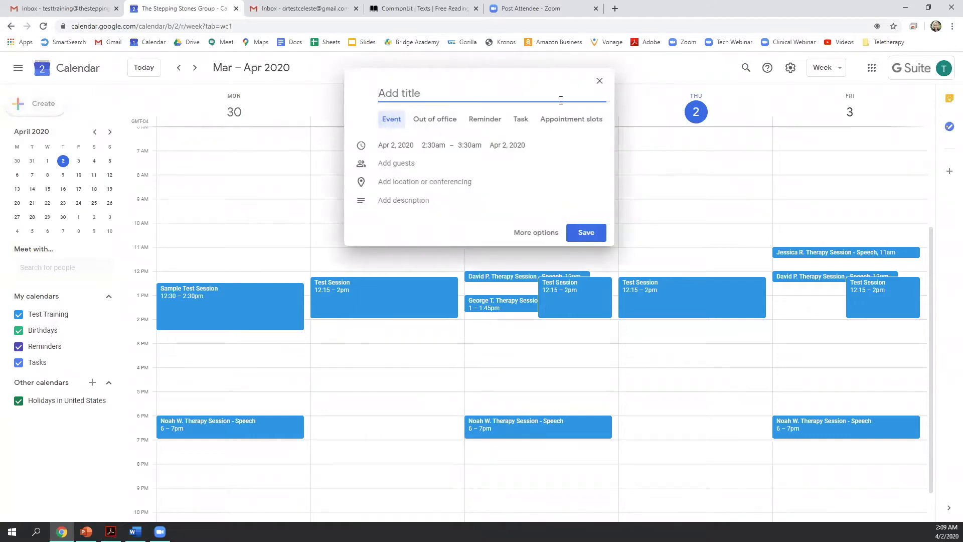
{"action": "left_click", "coordinate": [599, 81]}
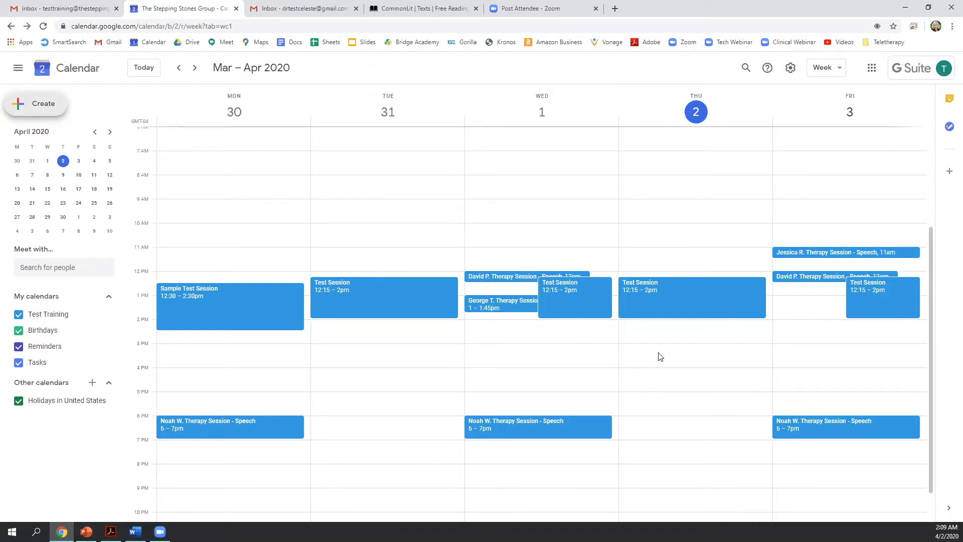
{"action": "left_click", "coordinate": [538, 359]}
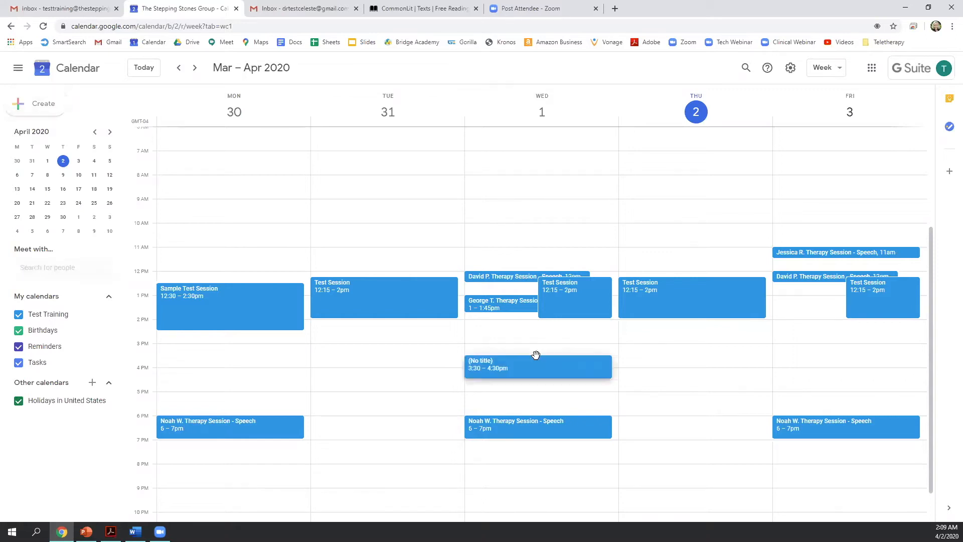
{"action": "left_click", "coordinate": [720, 366]}
{"action": "left_click", "coordinate": [799, 351]}
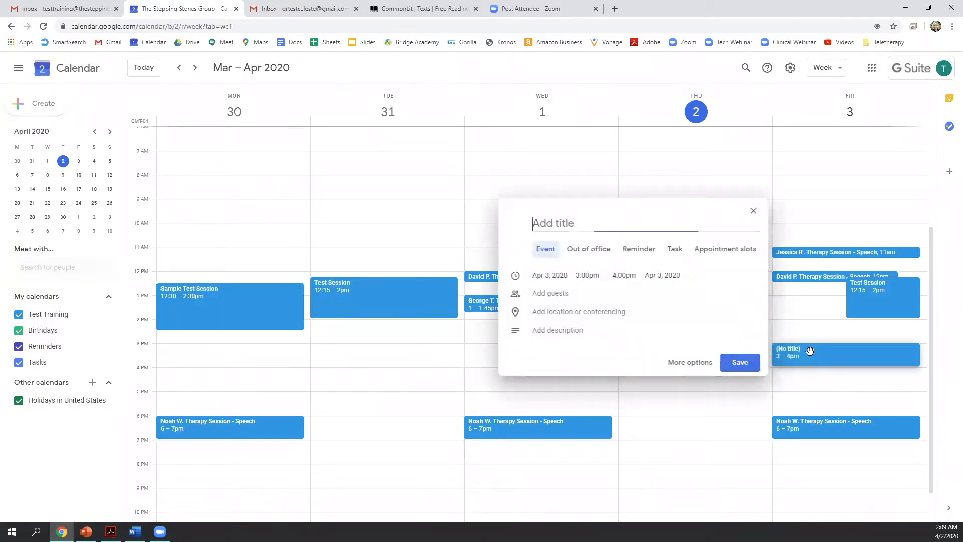
{"action": "left_click", "coordinate": [828, 339]}
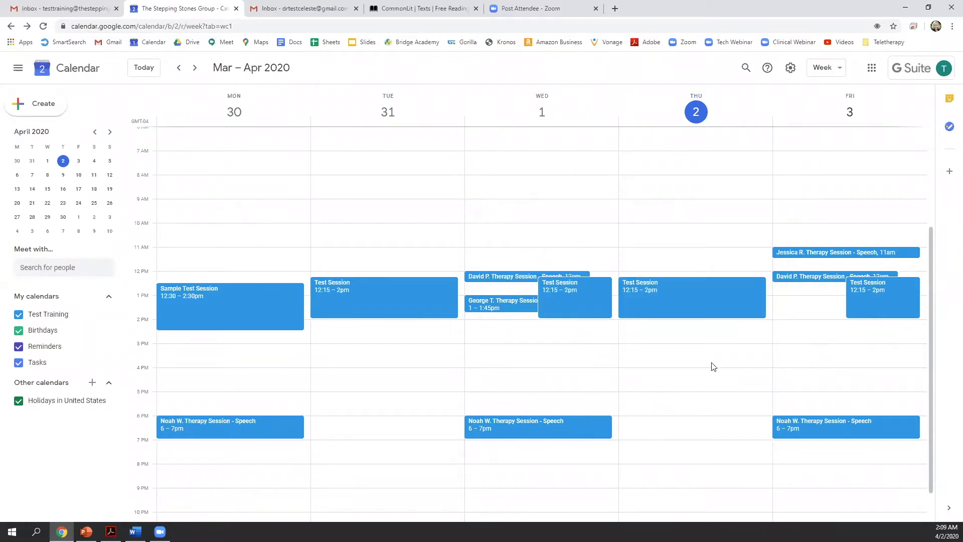
Step: Create an event on Thursday, April 2 at 3:30pm, titled with the client's name followed by "Session - Therapy Session - SLP"
{"action": "double_click", "coordinate": [670, 359]}
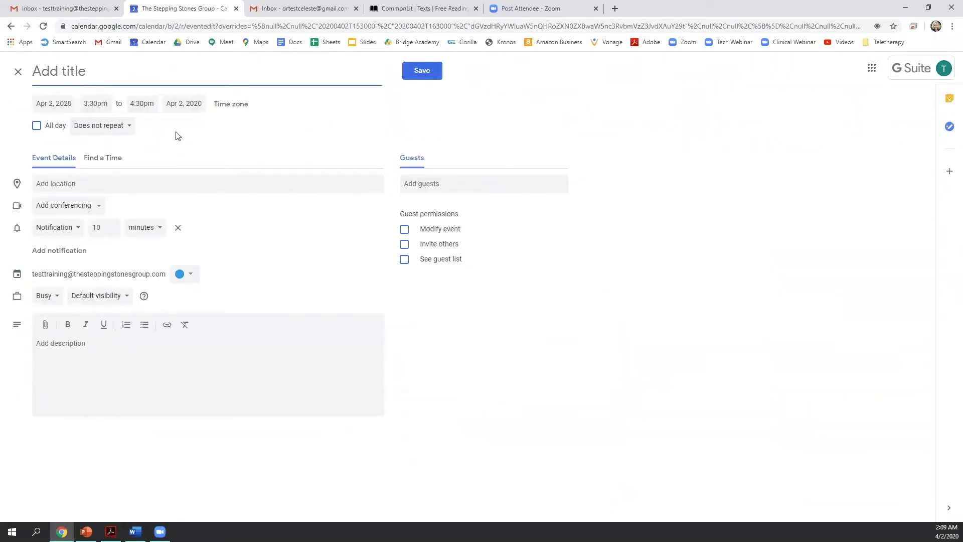
{"action": "type", "text": "George T. Session"}
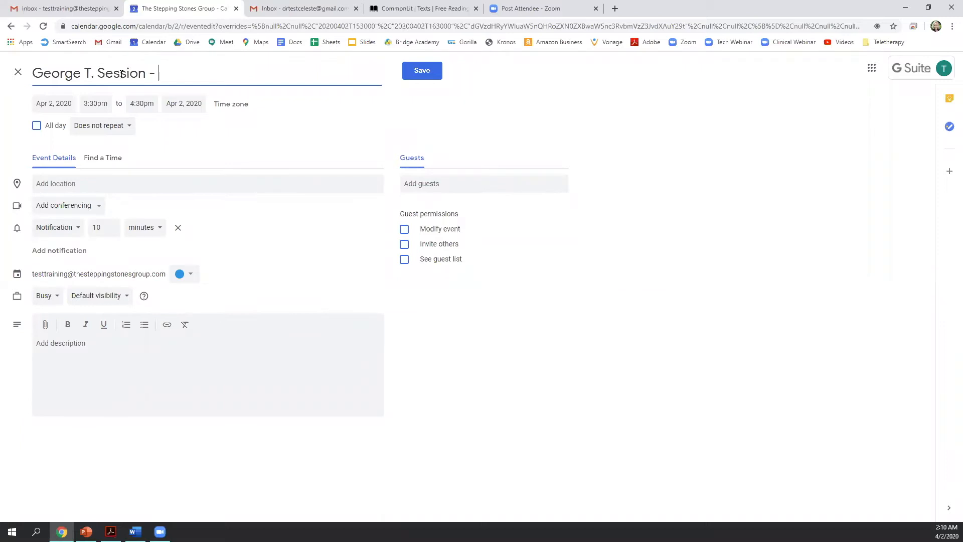
{"action": "type", "text": " - Therapy Session - SLP"}
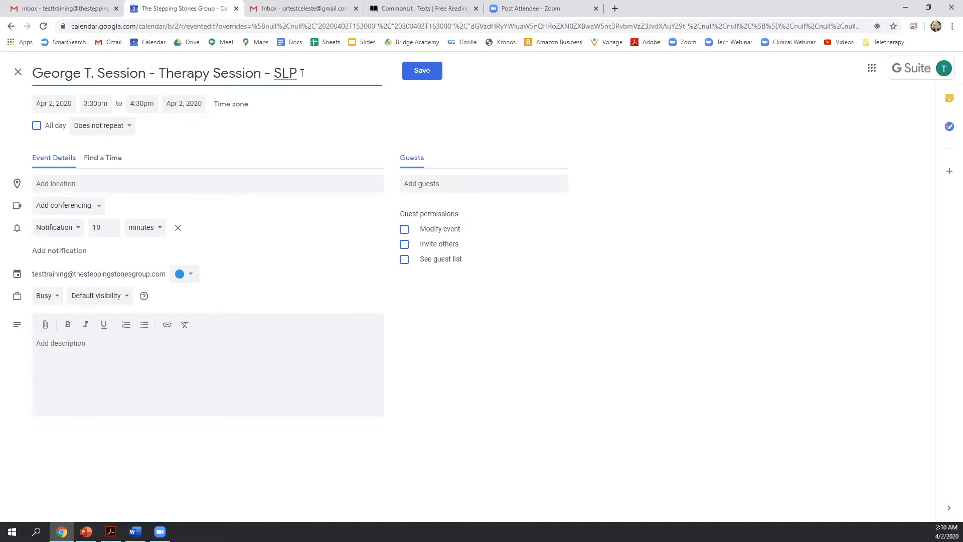
Step: Check the event's date and start time, and set its end time to 4:15pm for a 45-minute session
{"action": "left_click", "coordinate": [43, 102]}
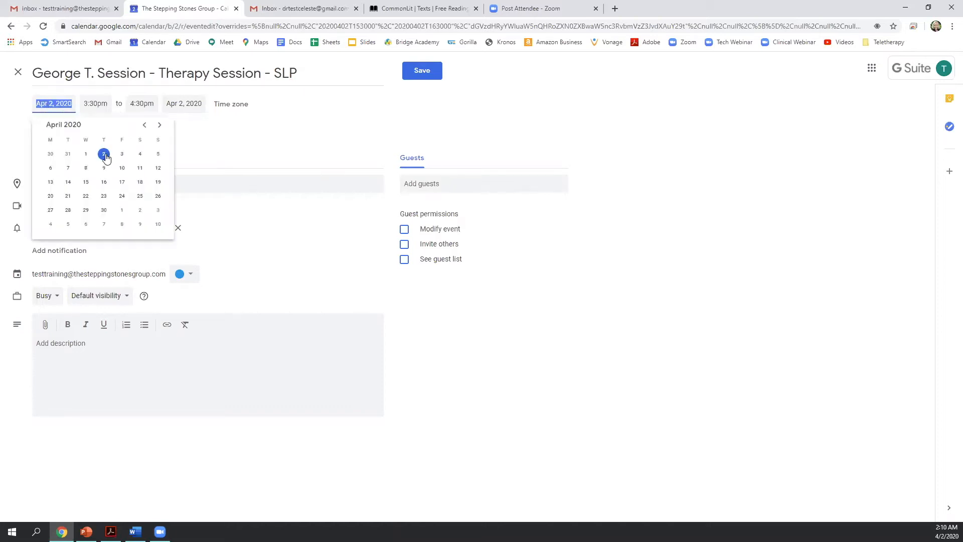
{"action": "left_click", "coordinate": [97, 104]}
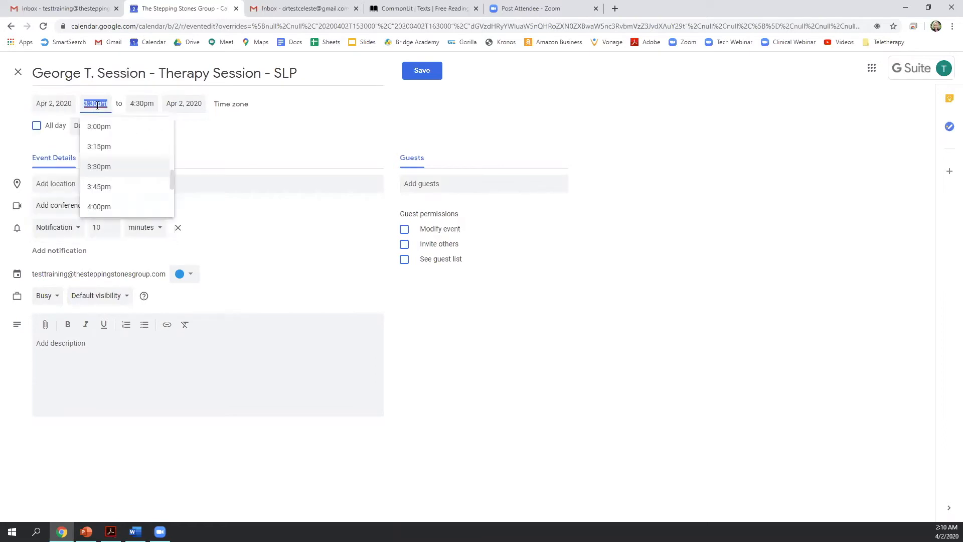
{"action": "left_click", "coordinate": [145, 104]}
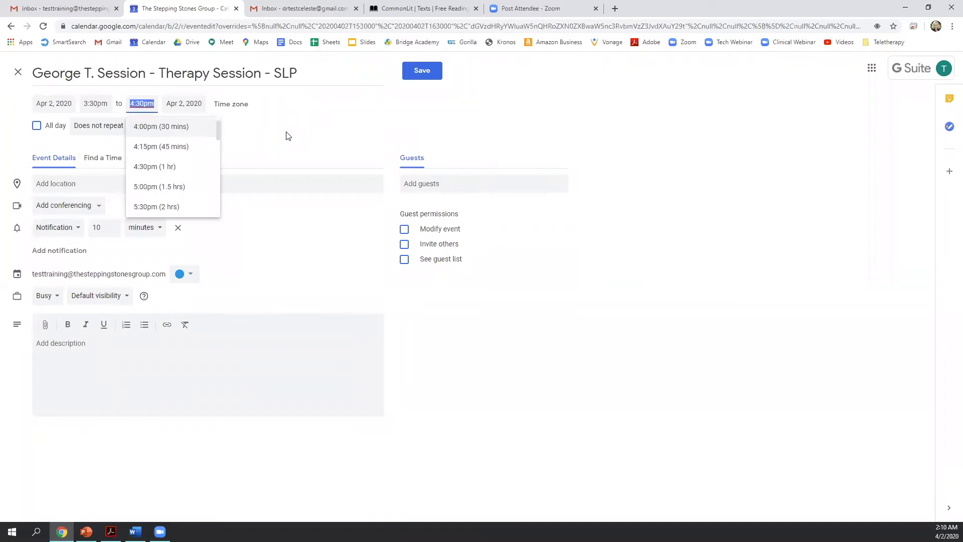
{"action": "mouse_move", "coordinate": [217, 131]}
{"action": "left_mouse_down"}
{"action": "mouse_move", "coordinate": [217, 141]}
{"action": "mouse_move", "coordinate": [219, 132]}
{"action": "left_mouse_up"}
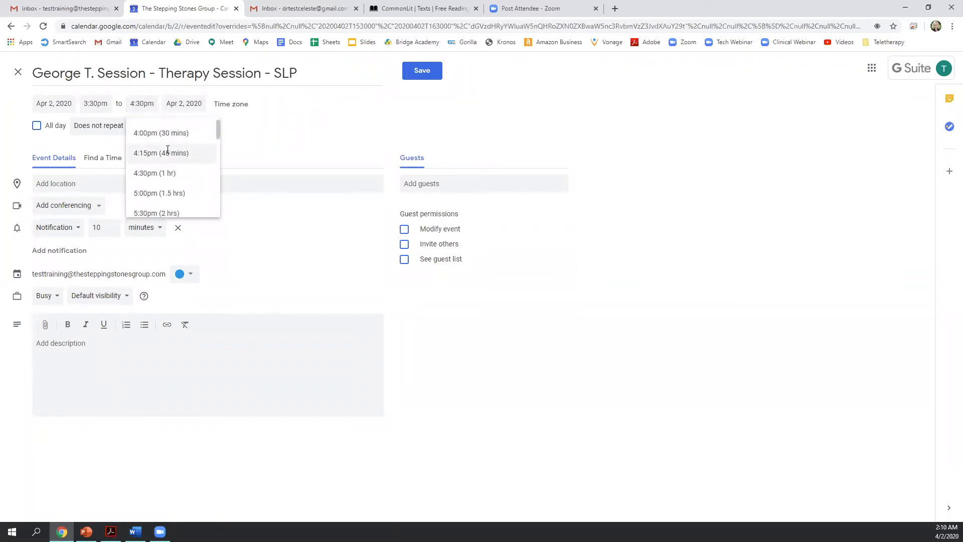
{"action": "left_click", "coordinate": [189, 154]}
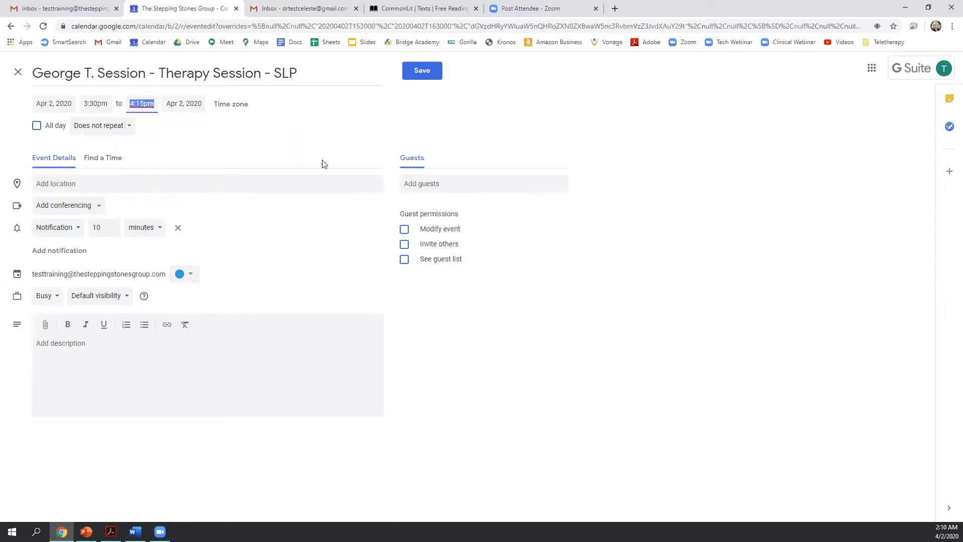
{"action": "left_click", "coordinate": [129, 129]}
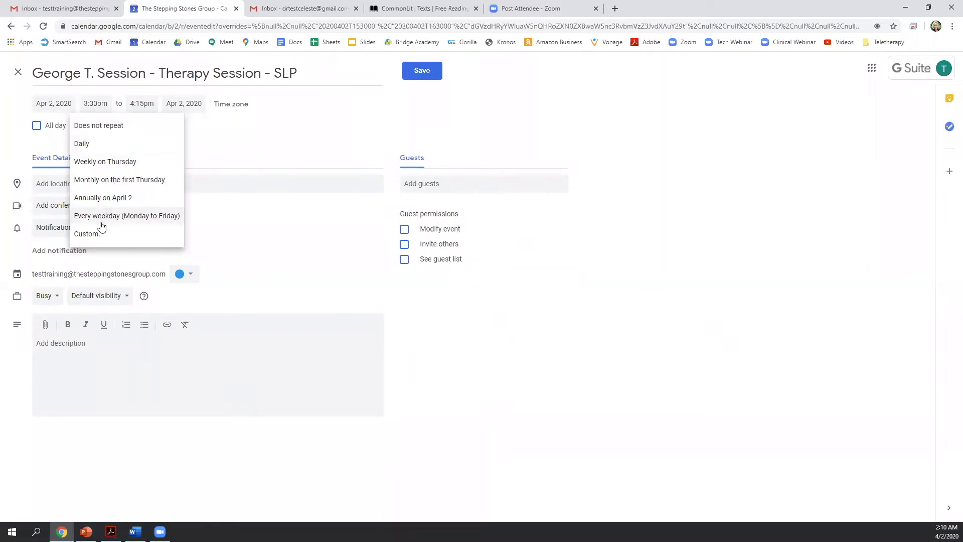
{"action": "left_click", "coordinate": [95, 238]}
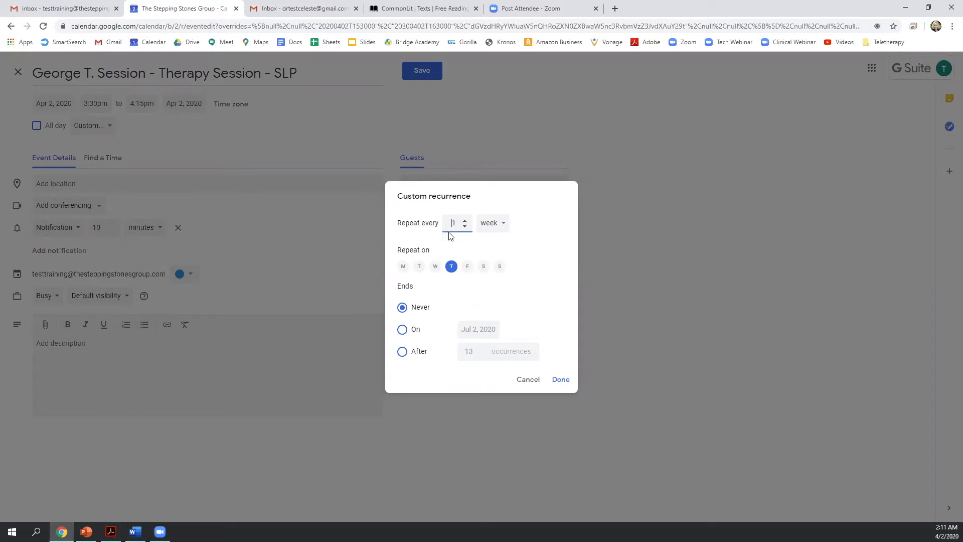
{"action": "left_click", "coordinate": [419, 266]}
{"action": "left_click", "coordinate": [419, 266]}
{"action": "left_click", "coordinate": [483, 266]}
{"action": "left_click", "coordinate": [467, 266]}
{"action": "left_click", "coordinate": [484, 266]}
{"action": "left_click", "coordinate": [452, 266]}
{"action": "left_click", "coordinate": [466, 220]}
{"action": "left_click", "coordinate": [403, 266]}
{"action": "left_click", "coordinate": [468, 267]}
{"action": "left_click", "coordinate": [503, 224]}
{"action": "left_click", "coordinate": [606, 235]}
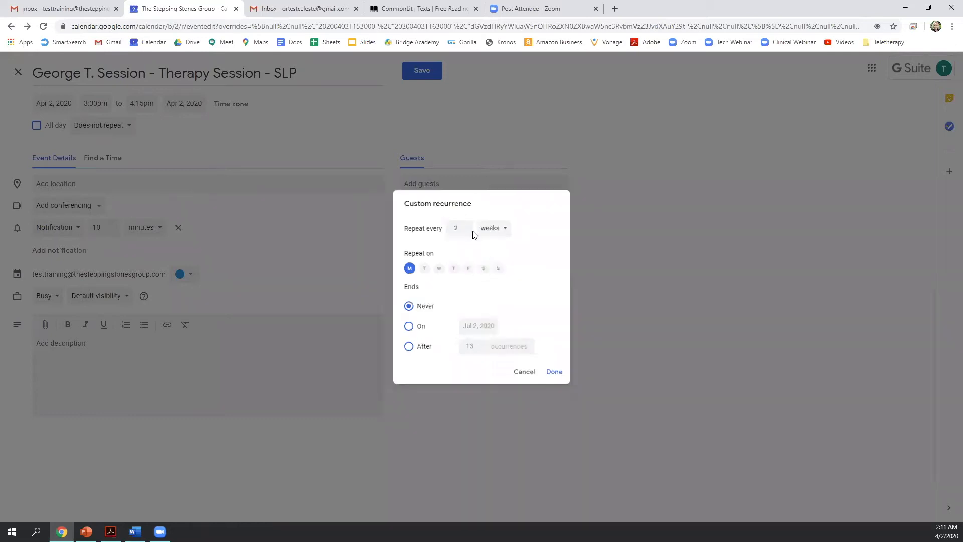
Step: Set a custom recurrence for the event, repeating every week on Tuesday and Thursday and ending on Jul 2, 2020
{"action": "left_click", "coordinate": [107, 128]}
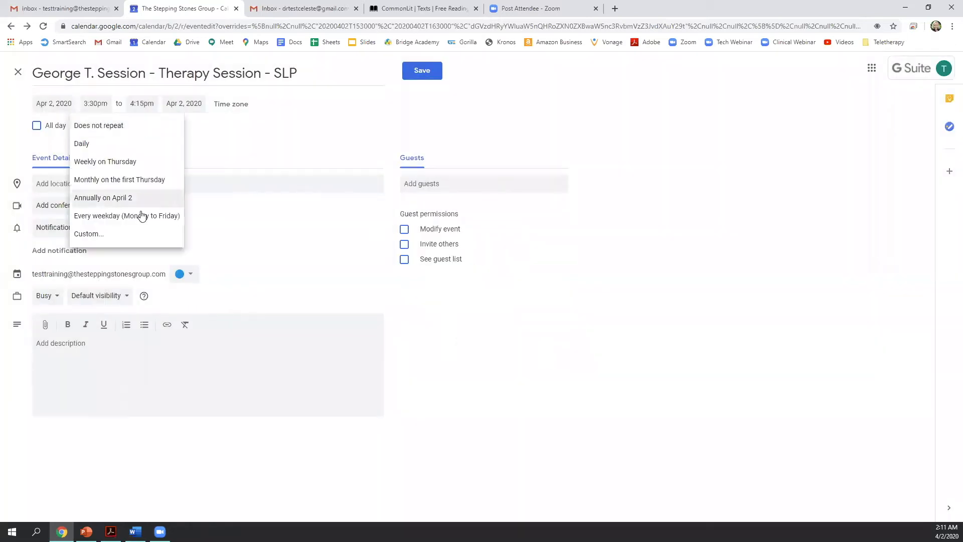
{"action": "left_click", "coordinate": [129, 236]}
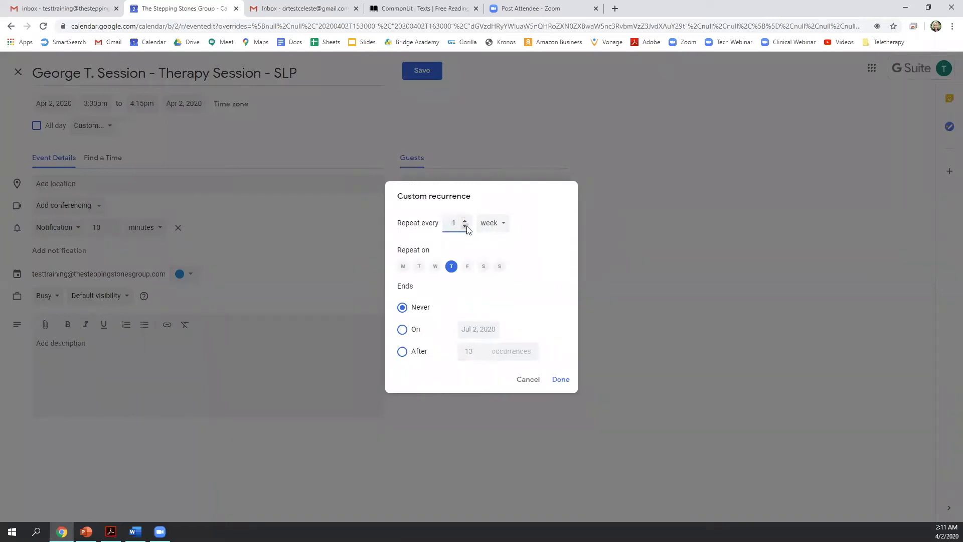
{"action": "left_click", "coordinate": [420, 268]}
{"action": "left_click", "coordinate": [402, 330]}
{"action": "left_click", "coordinate": [561, 379]}
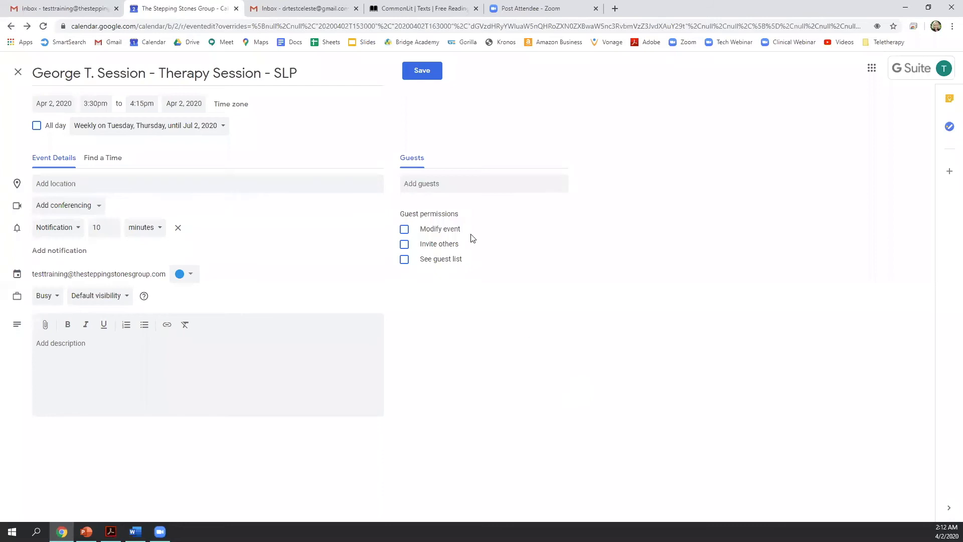
Step: Add the client's e-mail address from the suggested contacts as a guest of the event
{"action": "left_click", "coordinate": [432, 185]}
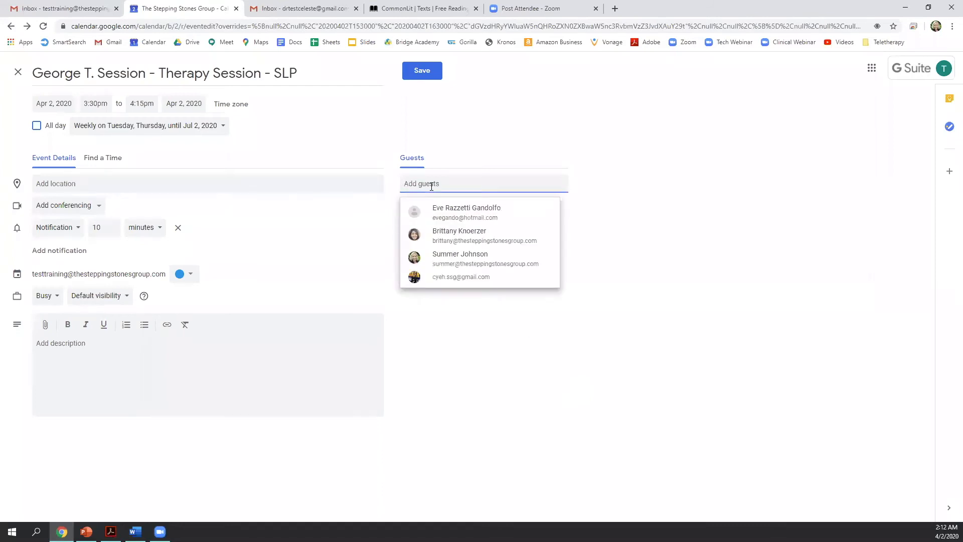
{"action": "type", "text": "dr"}
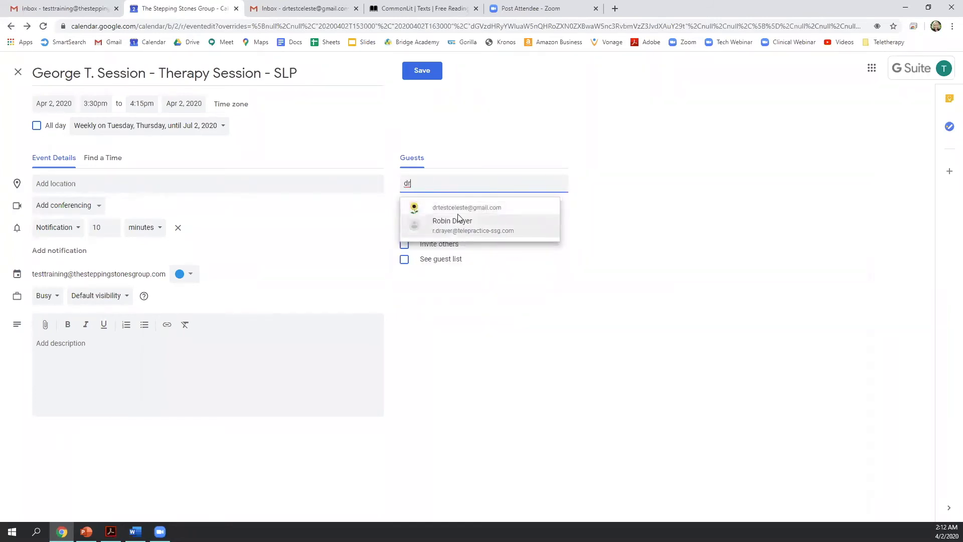
{"action": "left_click", "coordinate": [459, 208]}
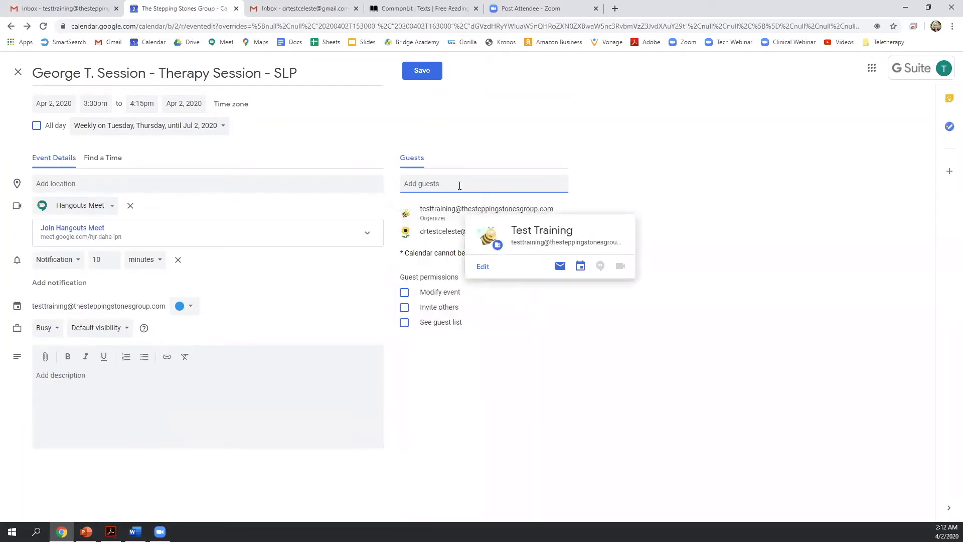
{"action": "left_click", "coordinate": [621, 189]}
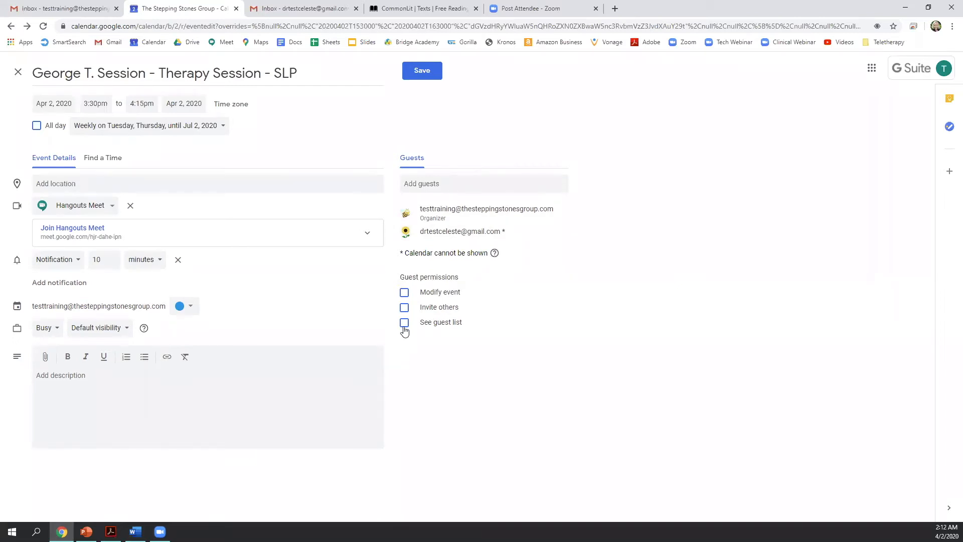
Step: Check the guests' permission to invite others and review the Hangouts Meet joining details of the event
{"action": "left_click", "coordinate": [404, 309]}
{"action": "left_click", "coordinate": [404, 310]}
{"action": "left_click", "coordinate": [369, 234]}
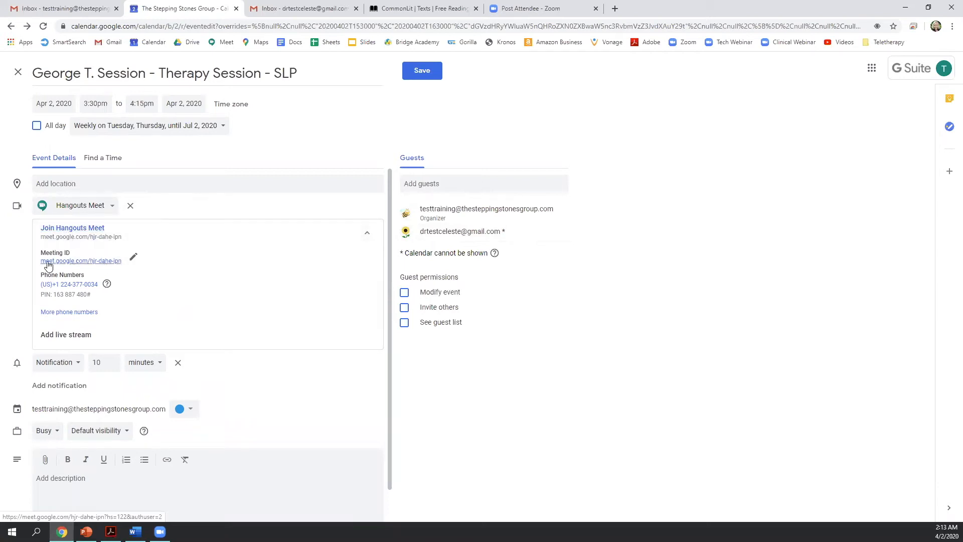
{"action": "left_click", "coordinate": [367, 235]}
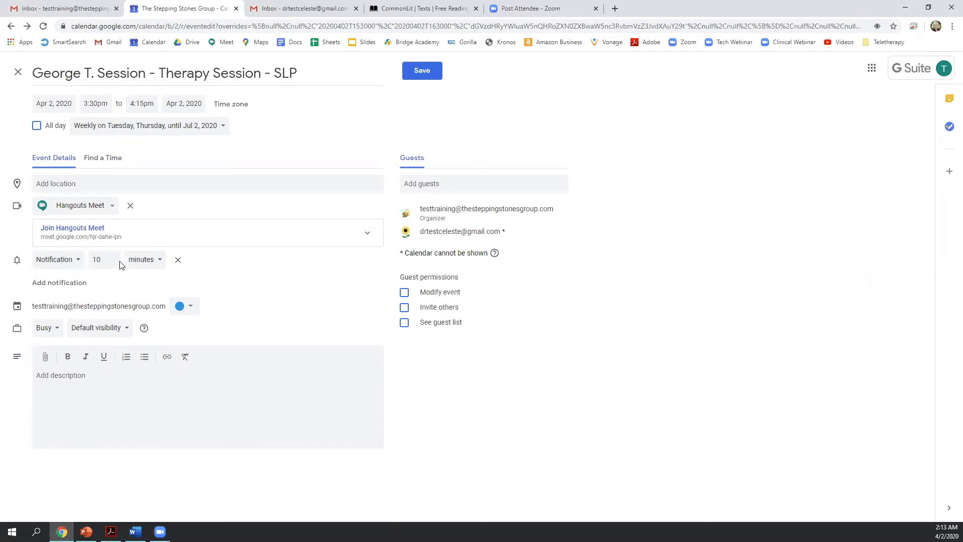
Step: Set the event's notification to 60 minutes before and add an email notification for 1 day before
{"action": "left_click_drag", "start_coordinate": [104, 260], "coordinate": [78, 260]}
{"action": "type", "text": "60"}
{"action": "left_click", "coordinate": [50, 283]}
{"action": "left_click", "coordinate": [75, 282]}
{"action": "left_click", "coordinate": [71, 265]}
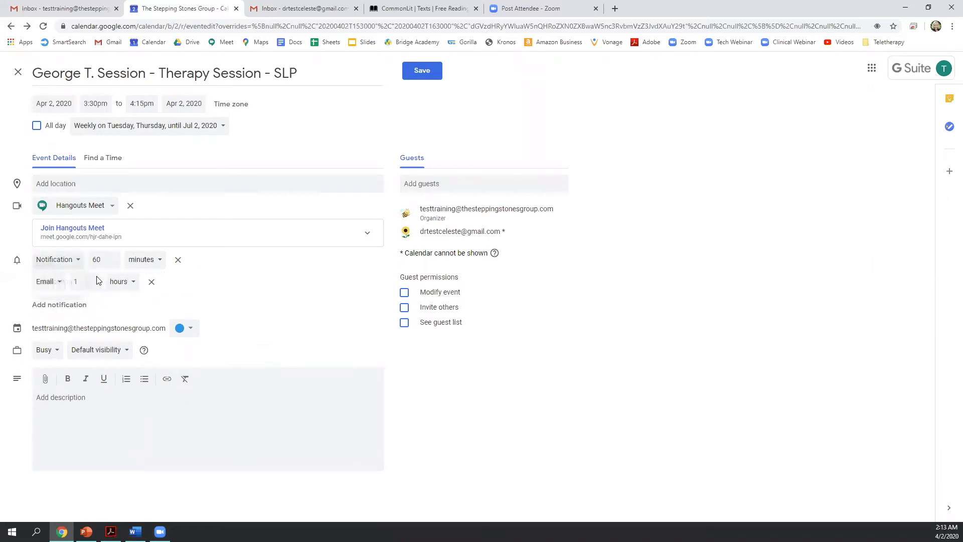
{"action": "left_click", "coordinate": [133, 285]}
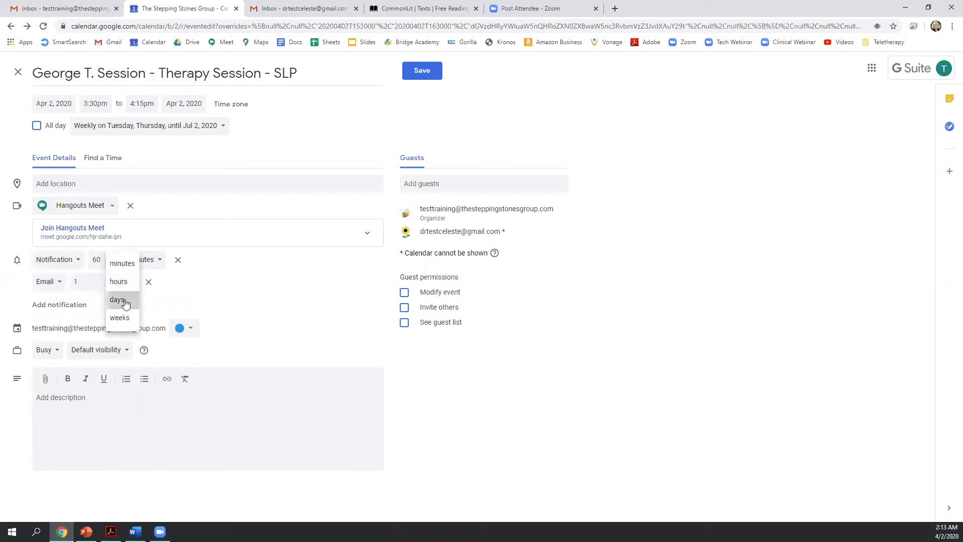
{"action": "left_click", "coordinate": [122, 301]}
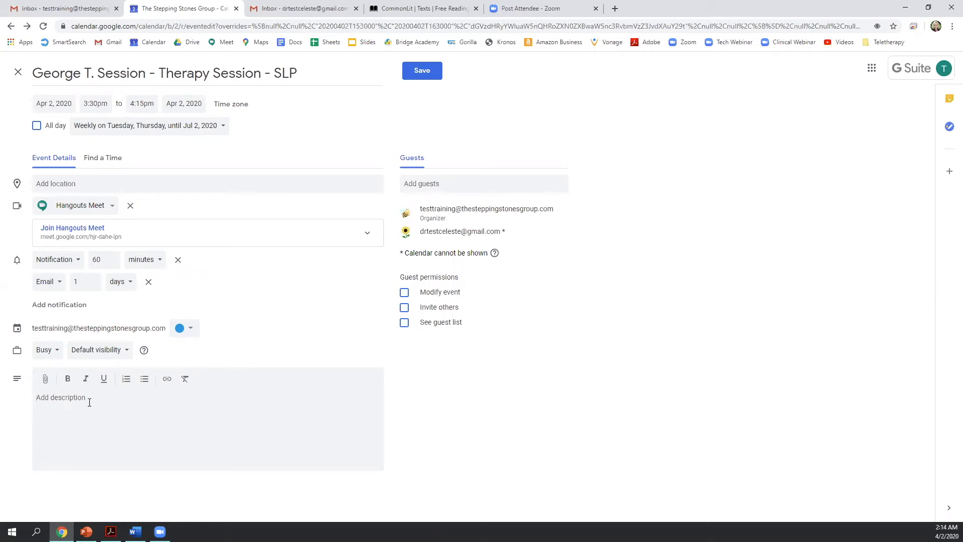
Step: Enter "notes to parent" as the description, save the event and send the invitation email to the external guest
{"action": "type", "text": "notes to parent"}
{"action": "left_click", "coordinate": [421, 71]}
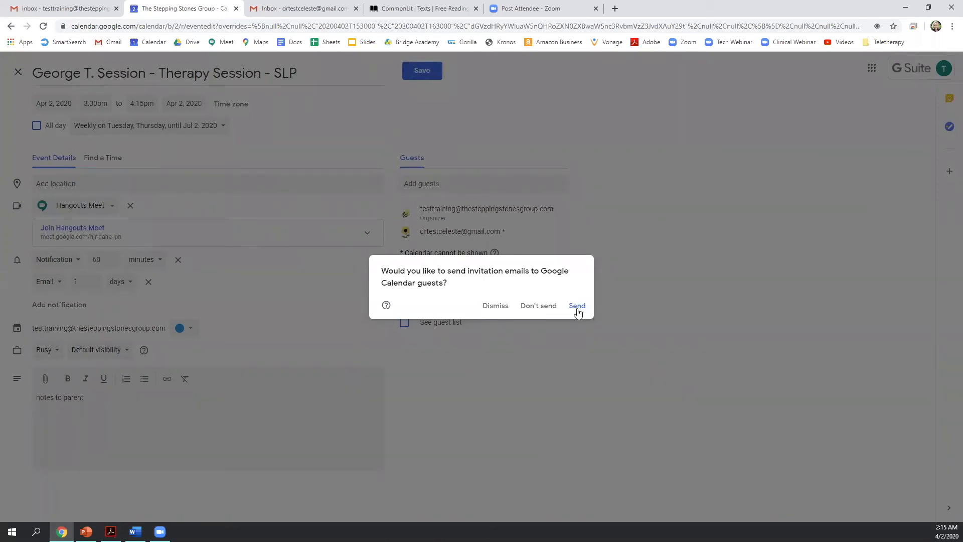
{"action": "left_click", "coordinate": [576, 306]}
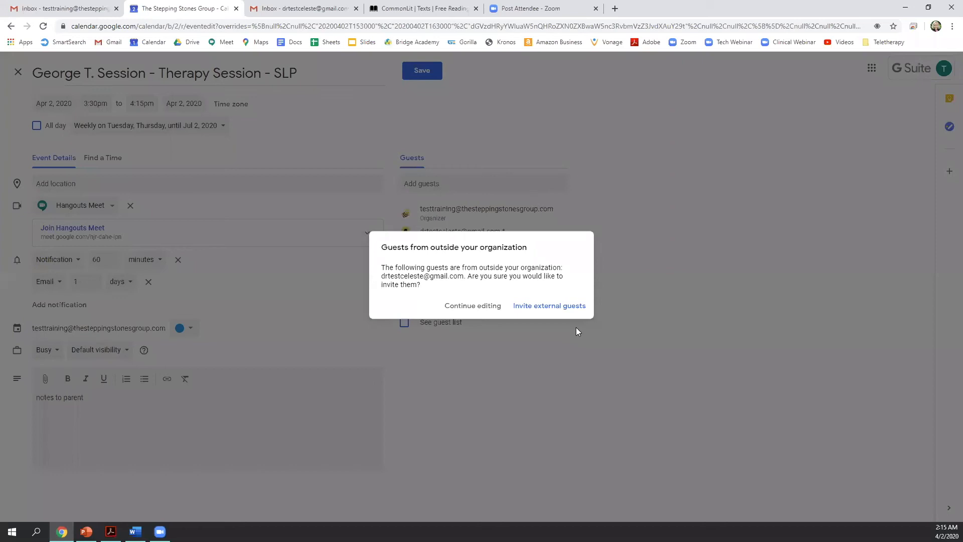
{"action": "left_click", "coordinate": [547, 307]}
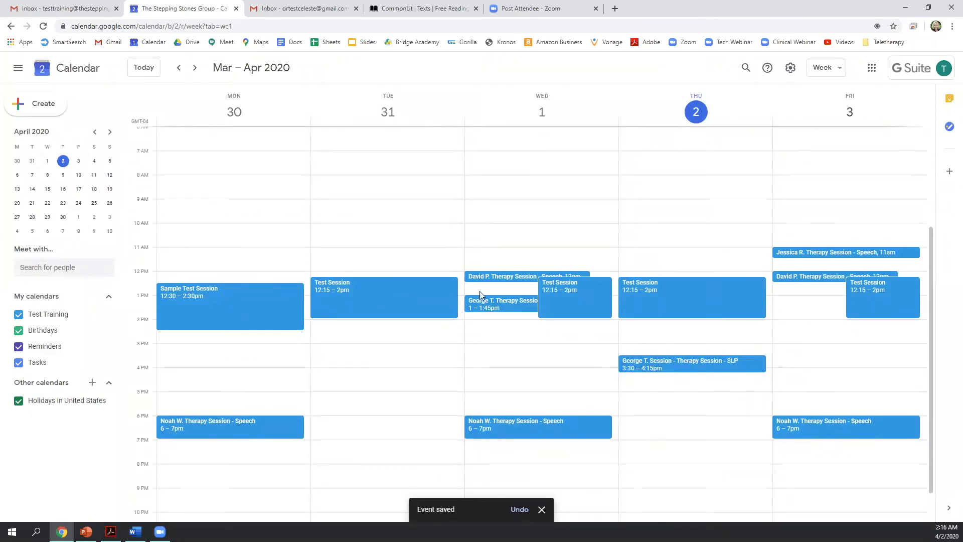
Step: Check the following week for the recurring sessions and return to the current week
{"action": "left_click", "coordinate": [195, 69]}
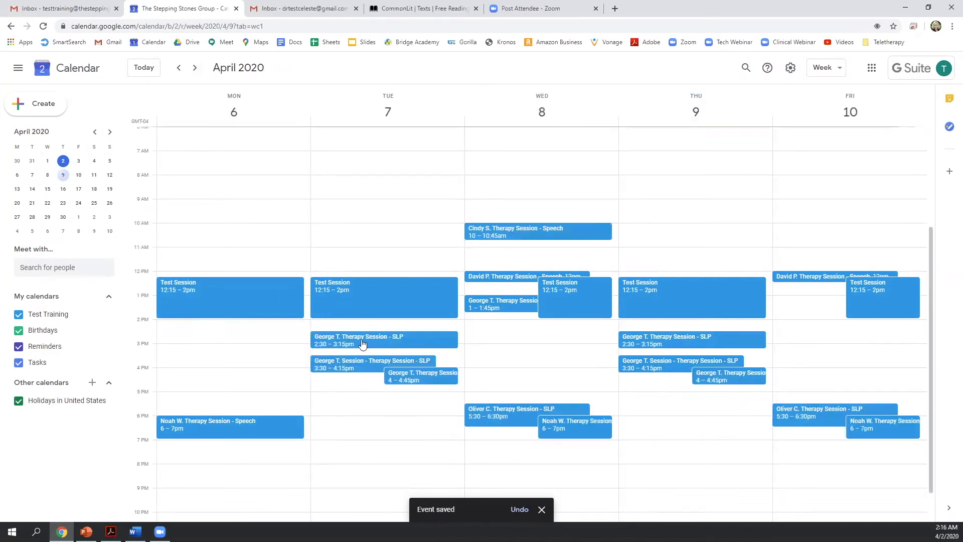
{"action": "left_click", "coordinate": [179, 69]}
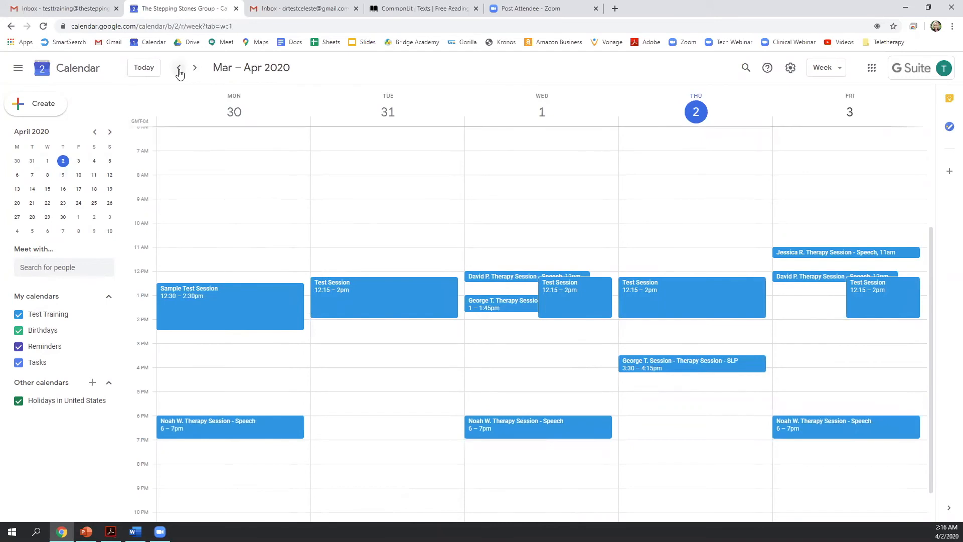
Step: Switch to the guest's Gmail inbox and read the invitation for the weekly 3pm to 3:45pm Tuesday and Thursday session
{"action": "left_click", "coordinate": [289, 10]}
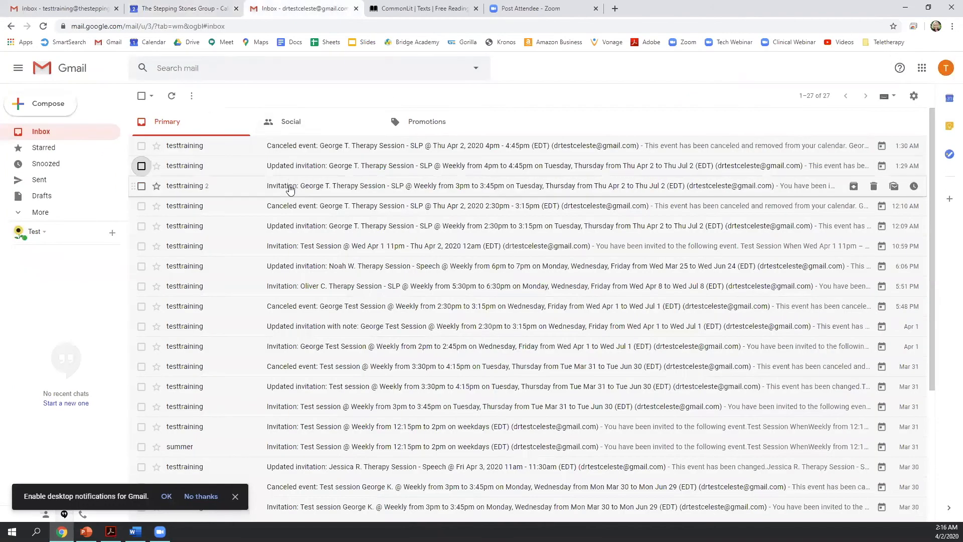
{"action": "left_click", "coordinate": [288, 185]}
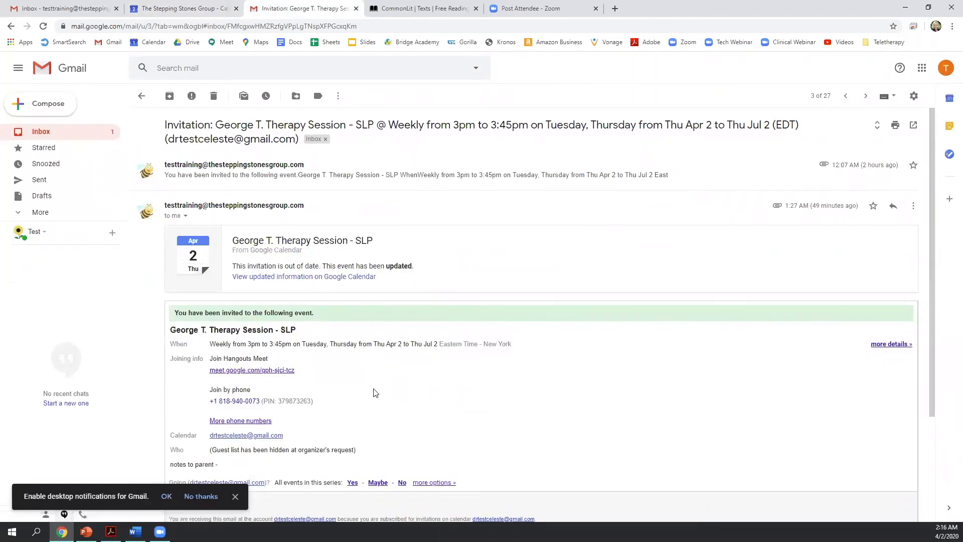
{"action": "scroll", "coordinate": [375, 393], "scroll_direction": "down", "scroll_amount": 1}
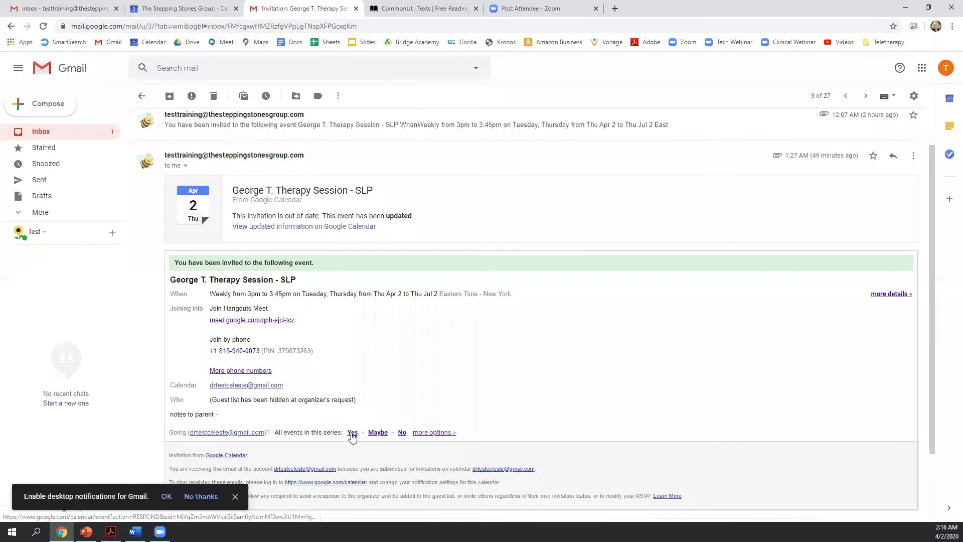
{"action": "scroll", "coordinate": [360, 431], "scroll_direction": "up", "scroll_amount": 1}
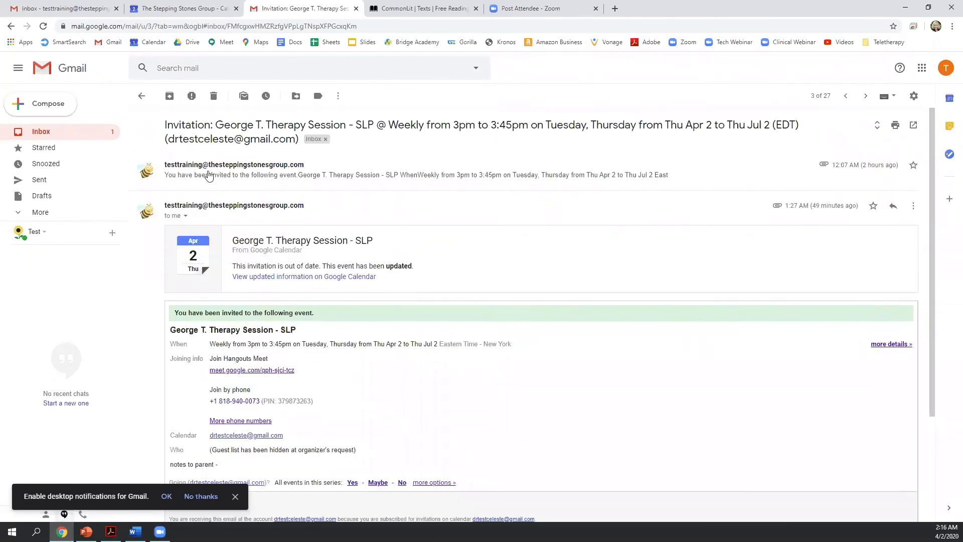
Step: Switch to the organizer's Gmail inbox, read the acceptance of the weekly 3pm to 3:45pm session and return to the message list
{"action": "left_click", "coordinate": [85, 11]}
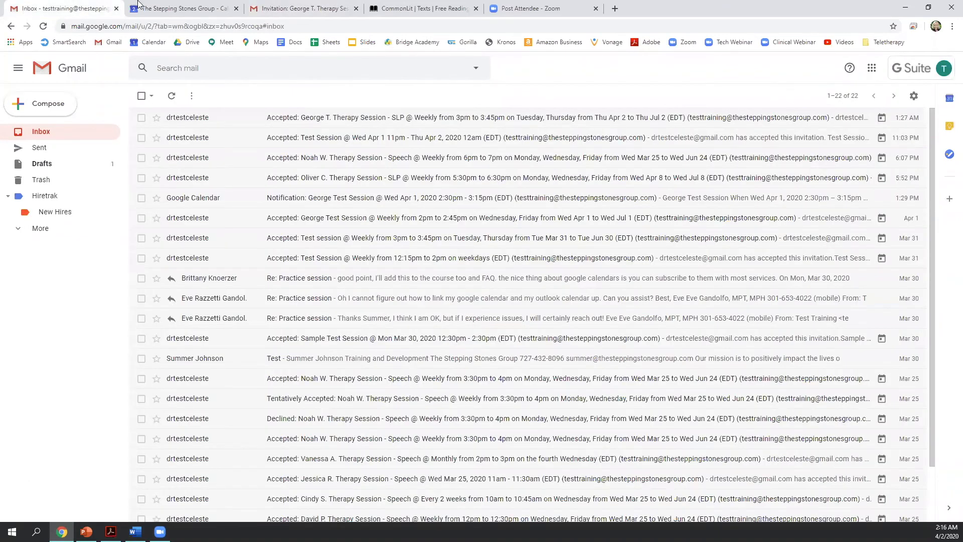
{"action": "left_click", "coordinate": [296, 121]}
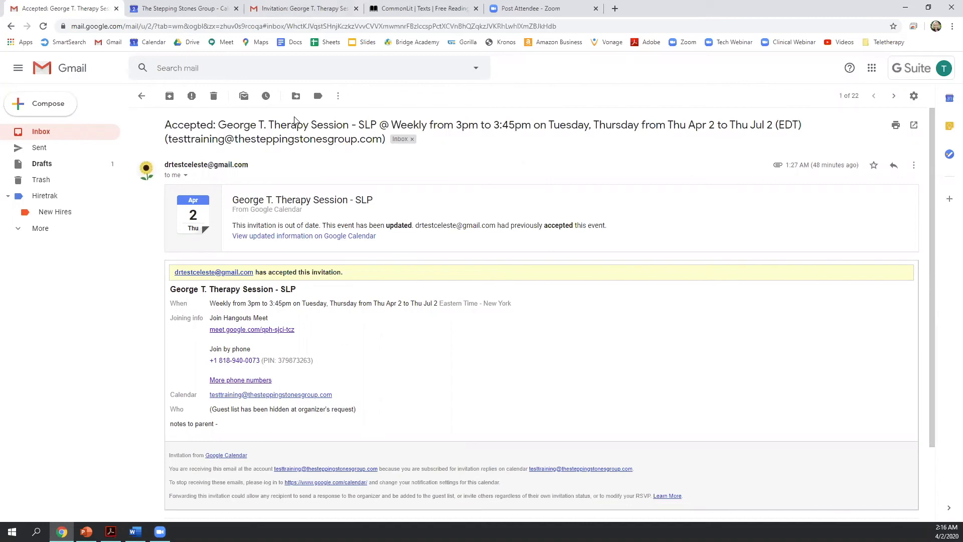
{"action": "left_click", "coordinate": [141, 97]}
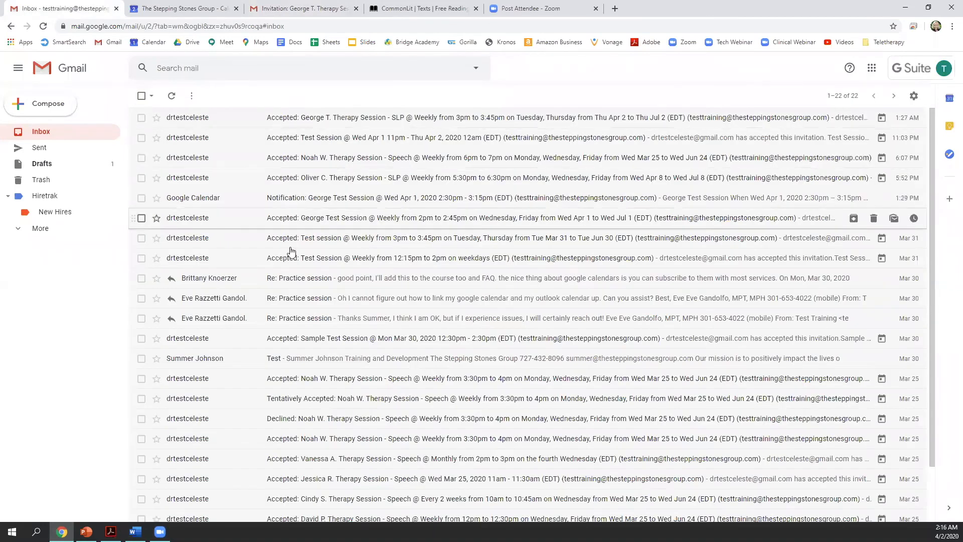
Step: Read the declined reply for the weekly 3:30pm to 4pm Speech session and return to the inbox
{"action": "left_click", "coordinate": [291, 425]}
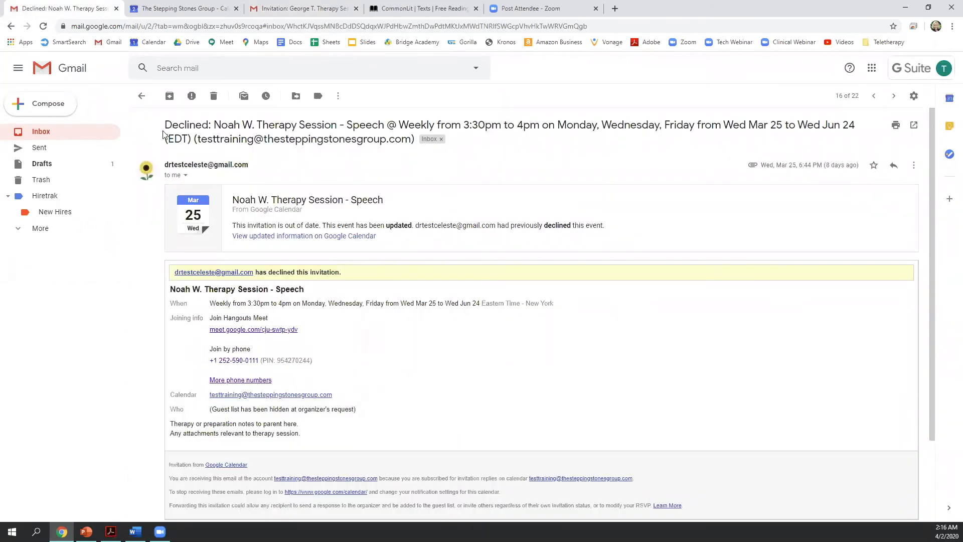
{"action": "left_click_drag", "start_coordinate": [211, 126], "coordinate": [165, 123]}
{"action": "left_click", "coordinate": [236, 123]}
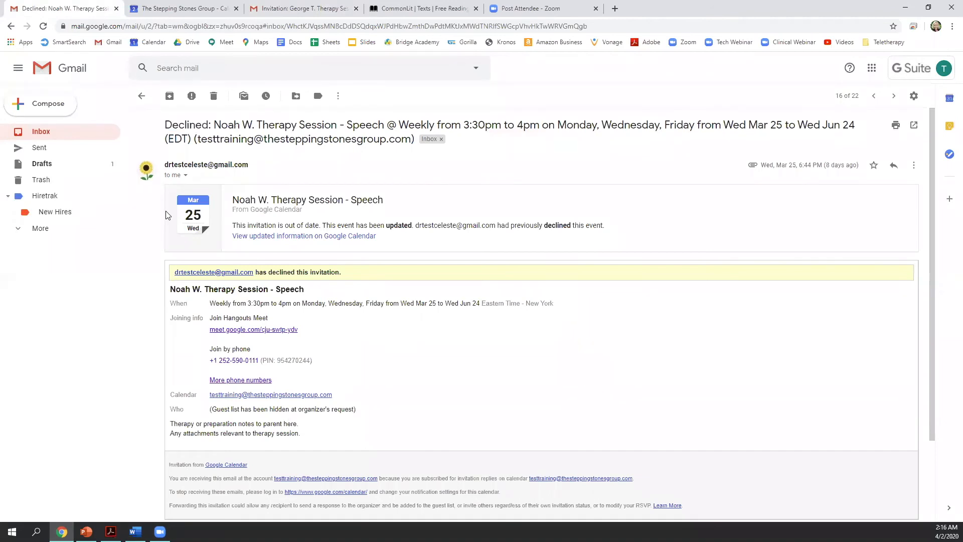
{"action": "left_click", "coordinate": [140, 97]}
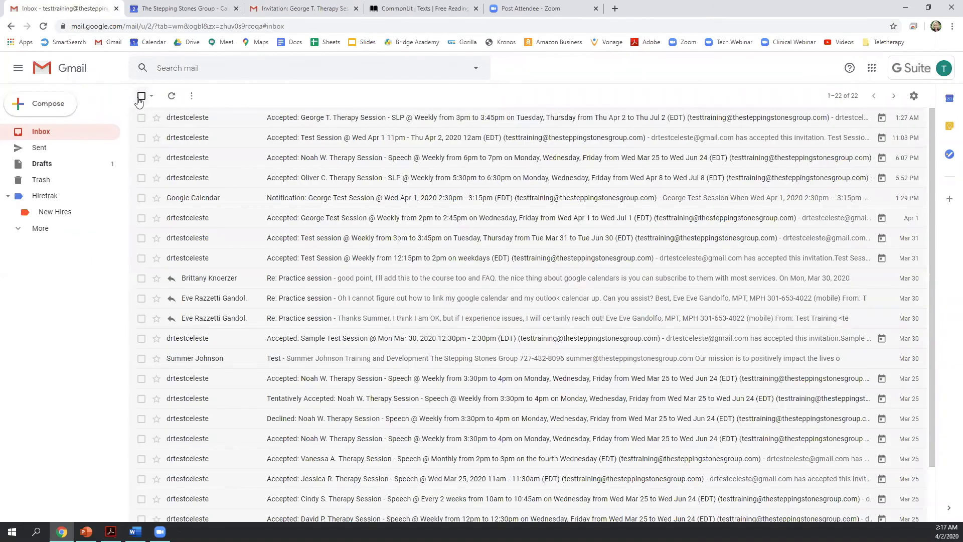
Step: Switch back to Google Calendar and edit Thursday, April 2's 3:30pm session to repeat weekly on Friday only
{"action": "left_click", "coordinate": [179, 10]}
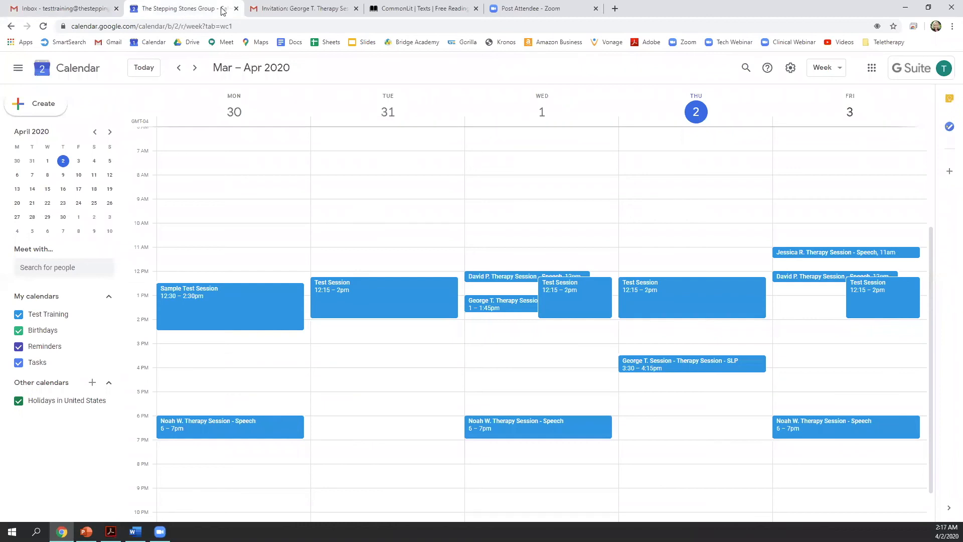
{"action": "left_click", "coordinate": [701, 369]}
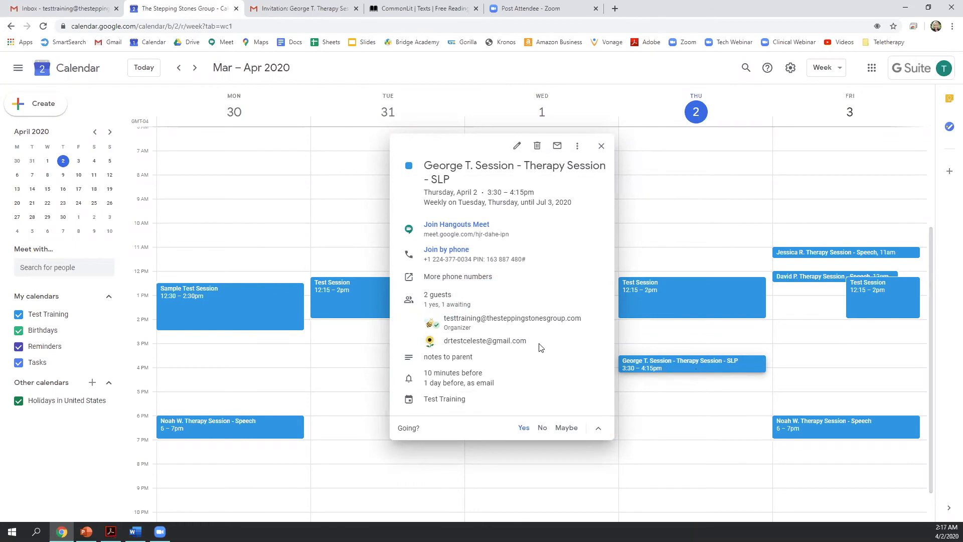
{"action": "left_click", "coordinate": [517, 146]}
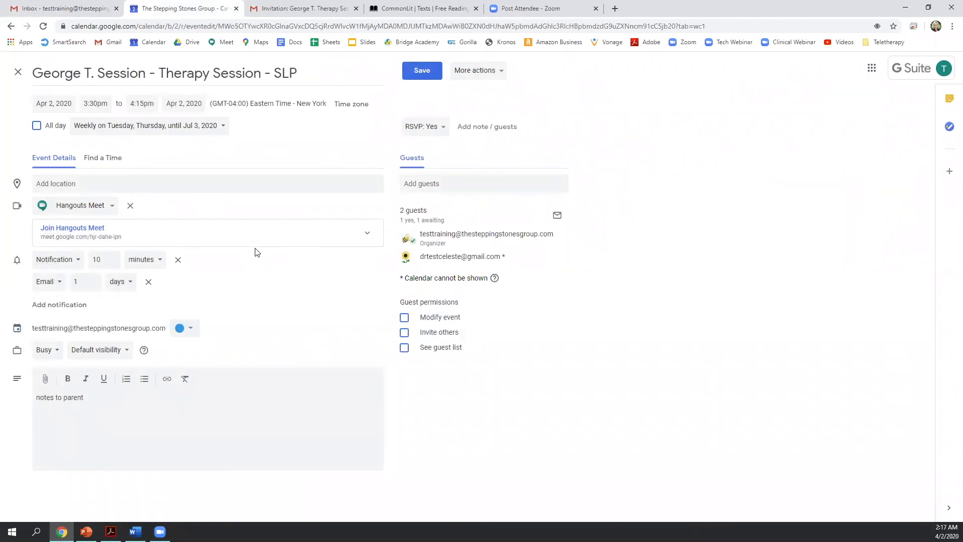
{"action": "left_click", "coordinate": [158, 125]}
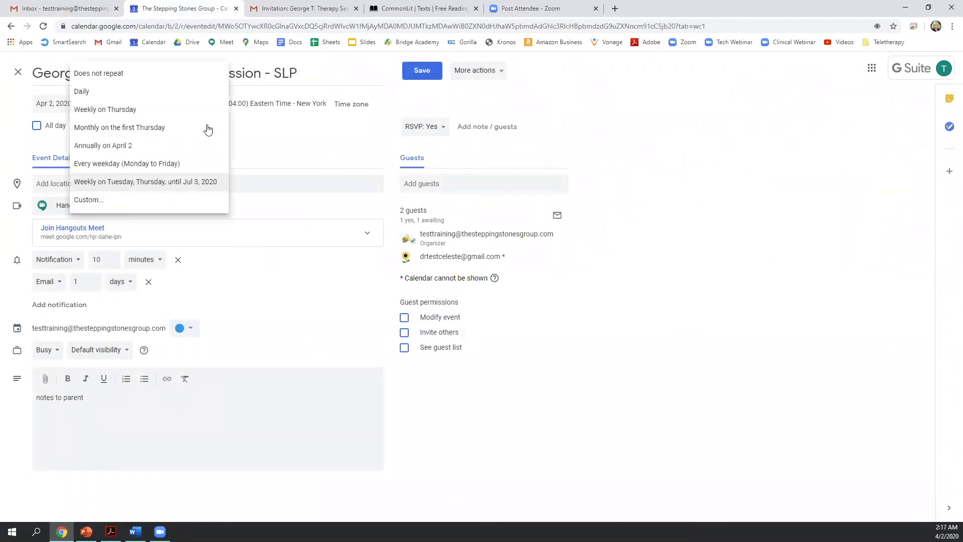
{"action": "left_click", "coordinate": [133, 200]}
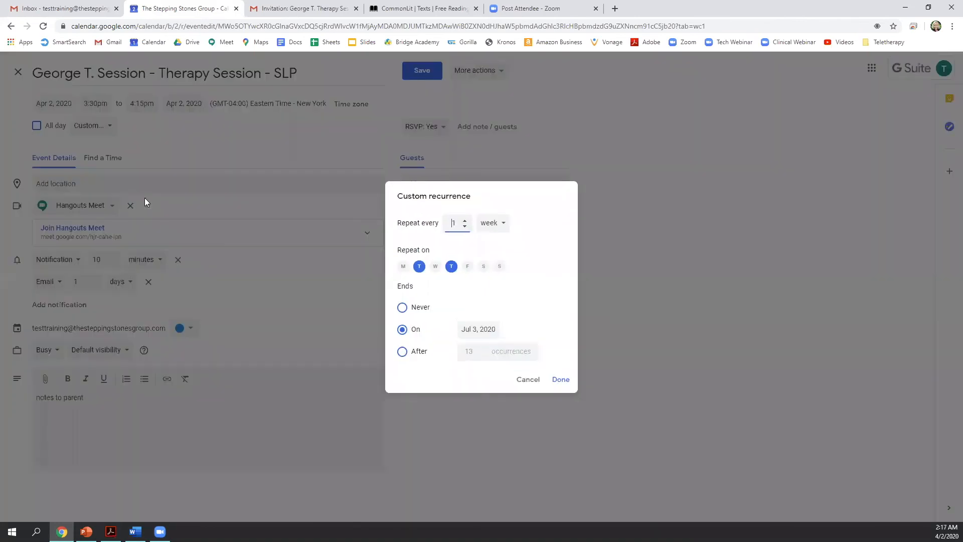
{"action": "left_click", "coordinate": [419, 269]}
{"action": "left_click", "coordinate": [467, 269]}
{"action": "left_click", "coordinate": [452, 268]}
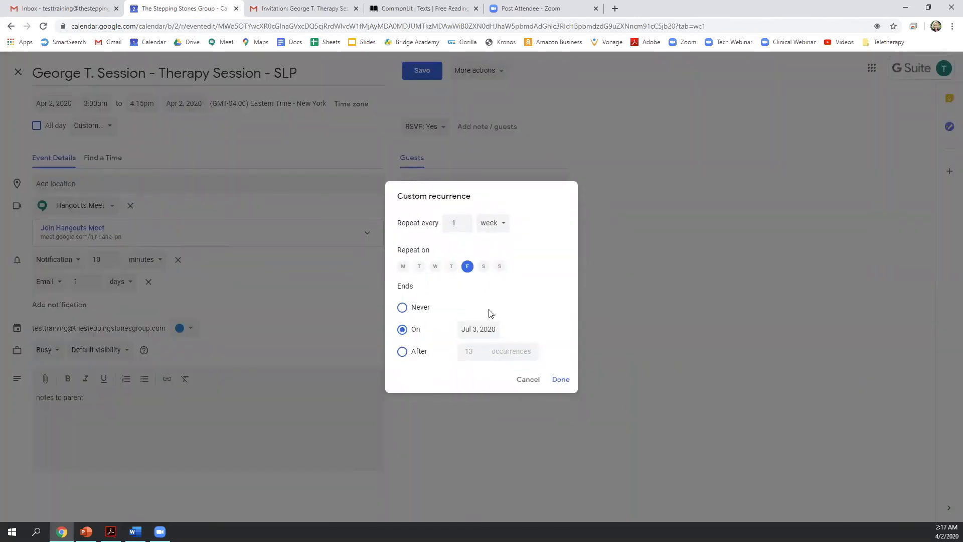
{"action": "left_click", "coordinate": [560, 379]}
Step: Change the session's start time to 10:00am and its end time to 11:00am
{"action": "left_click", "coordinate": [103, 104]}
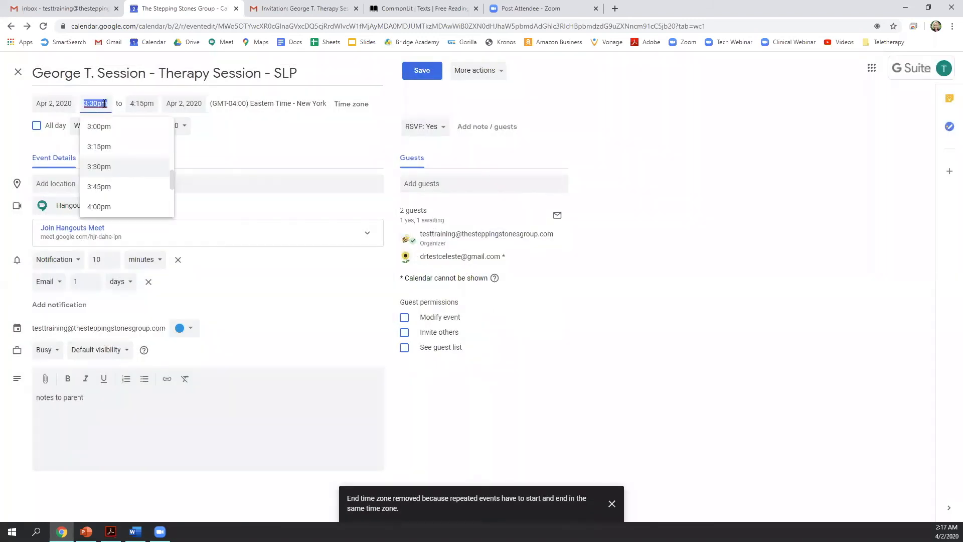
{"action": "scroll", "coordinate": [120, 179], "scroll_direction": "up", "scroll_amount": 5}
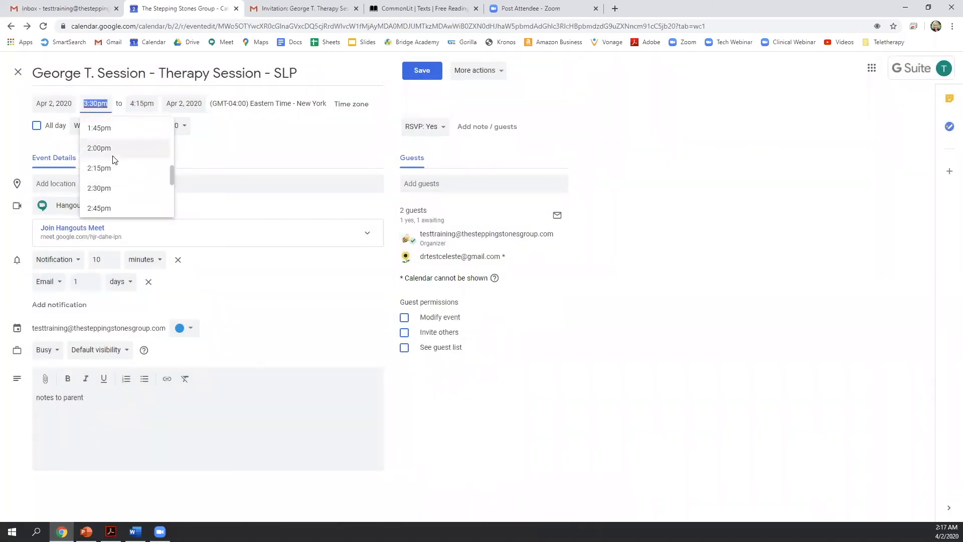
{"action": "scroll", "coordinate": [114, 150], "scroll_direction": "up", "scroll_amount": 3}
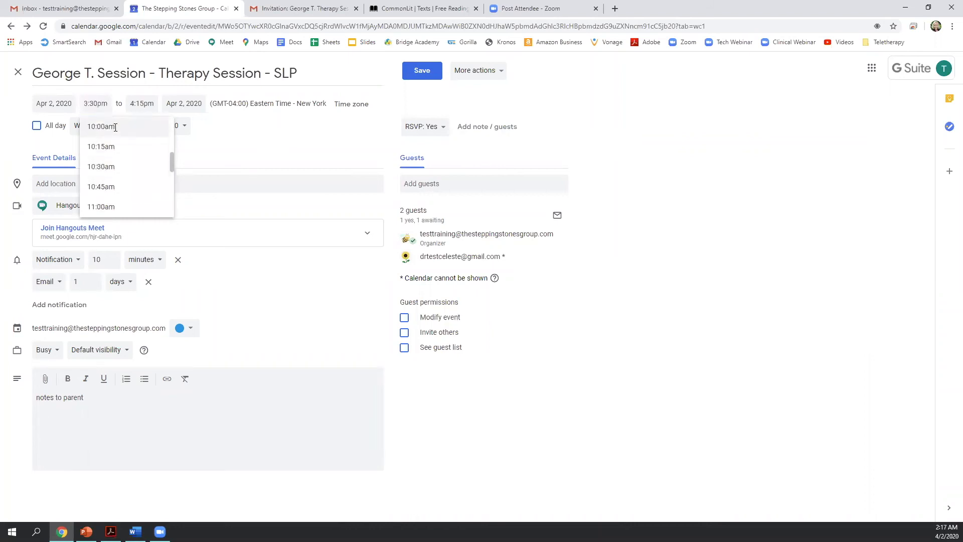
{"action": "left_click", "coordinate": [114, 126]}
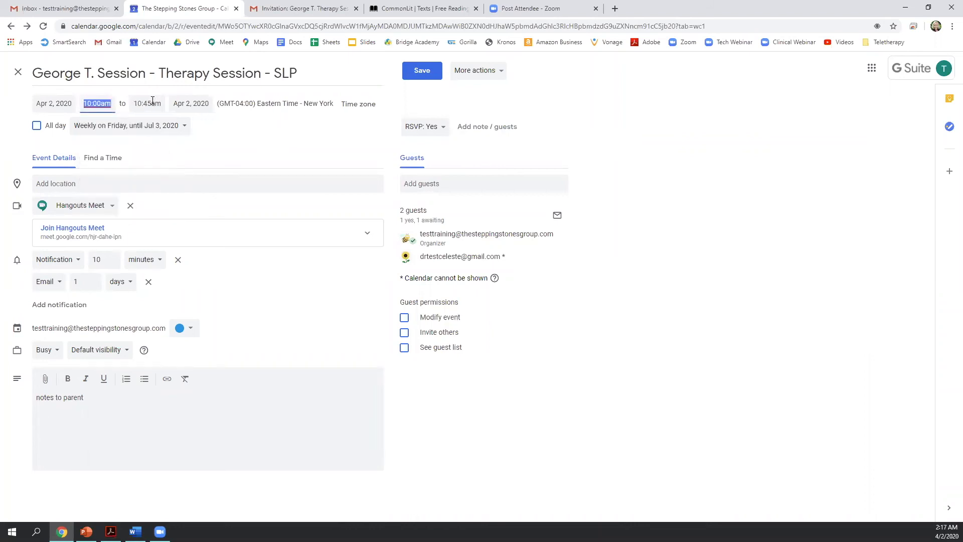
{"action": "left_click", "coordinate": [150, 104]}
{"action": "left_click", "coordinate": [174, 185]}
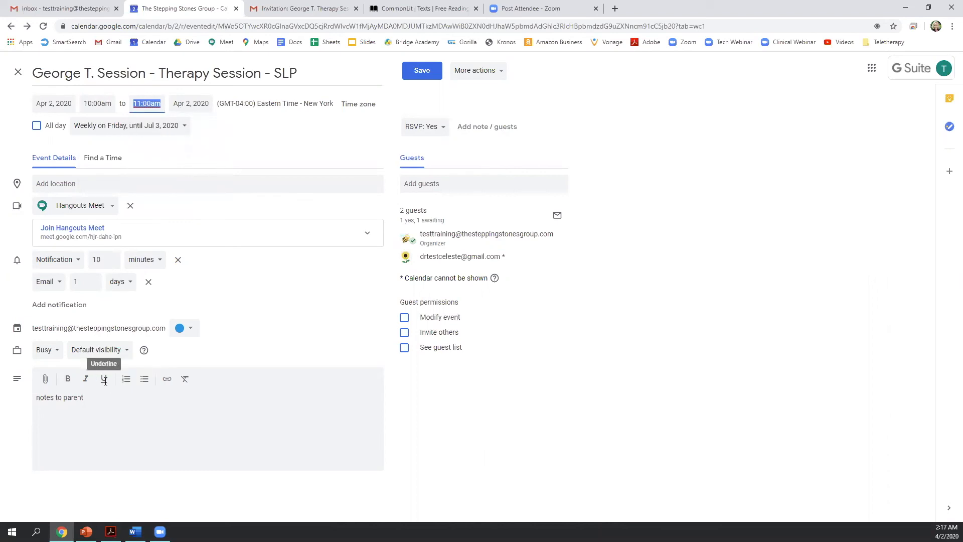
{"action": "left_click", "coordinate": [84, 432]}
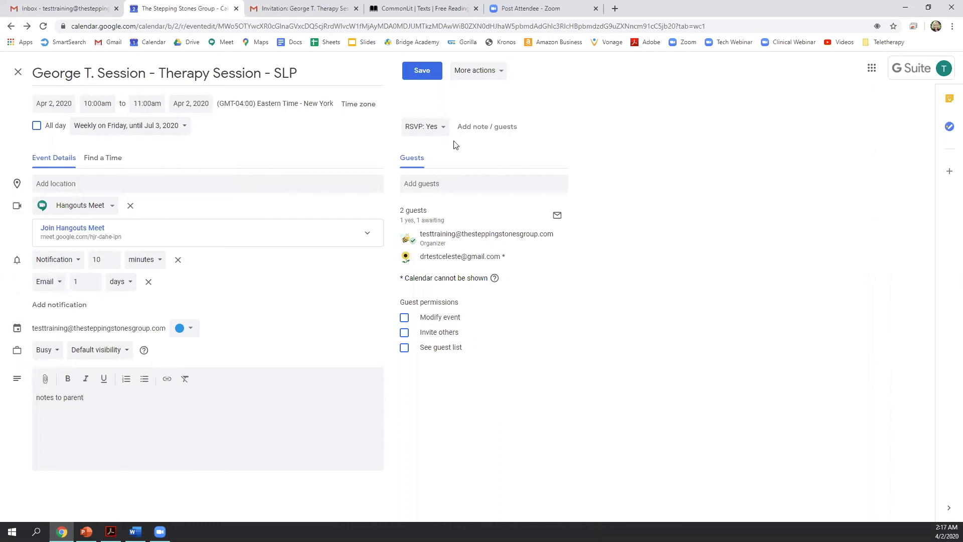
Step: Save the changes for all events in the series and send update emails to the guests
{"action": "left_click", "coordinate": [420, 72]}
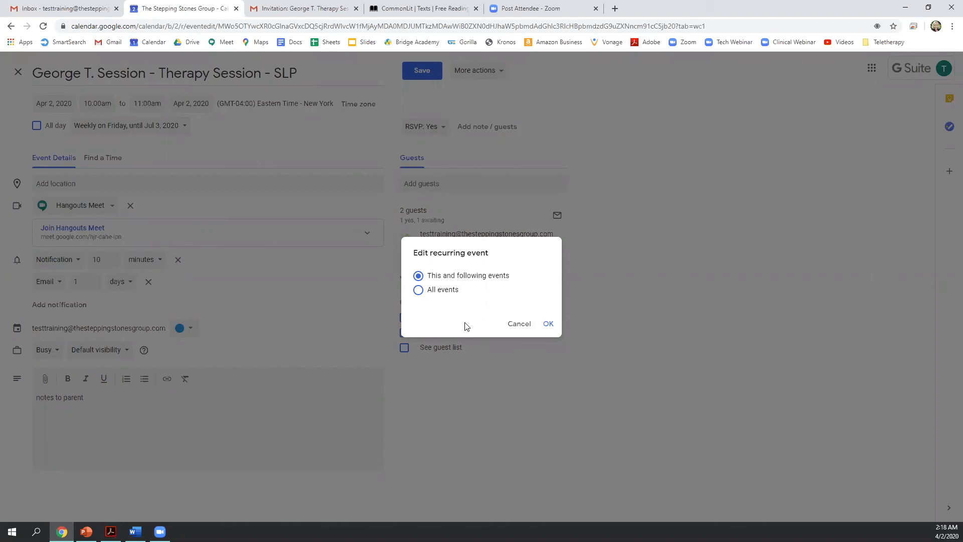
{"action": "left_click", "coordinate": [431, 290]}
{"action": "left_click", "coordinate": [548, 326]}
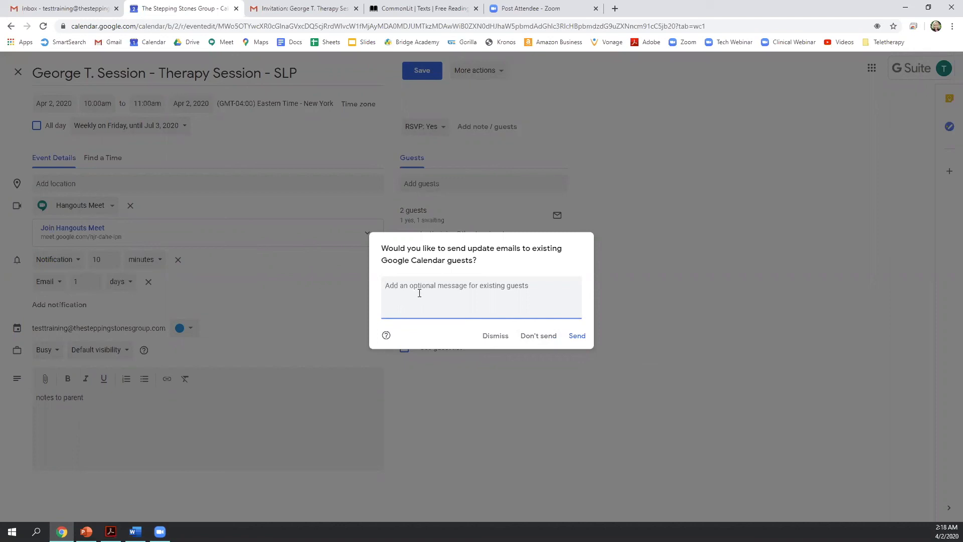
{"action": "left_click", "coordinate": [576, 335]}
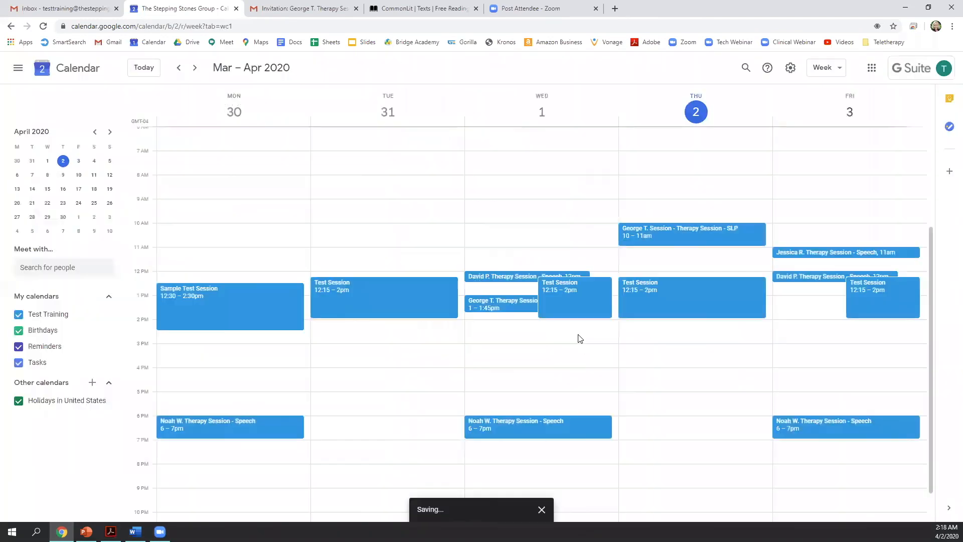
Step: Switch to the guest's Gmail, read the updated invitation for the weekly 4pm to 4:45pm SLP session, and return to the inbox
{"action": "left_click", "coordinate": [278, 9]}
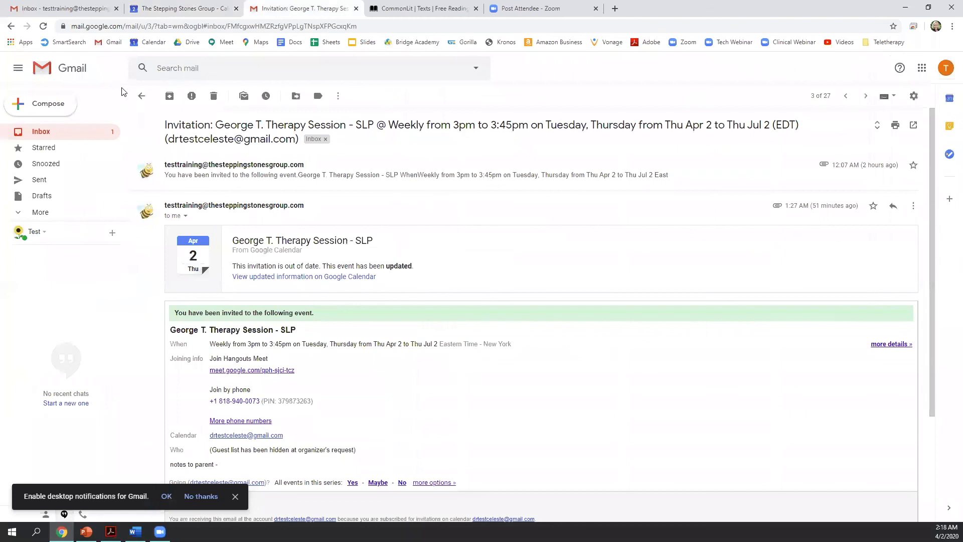
{"action": "left_click", "coordinate": [142, 96]}
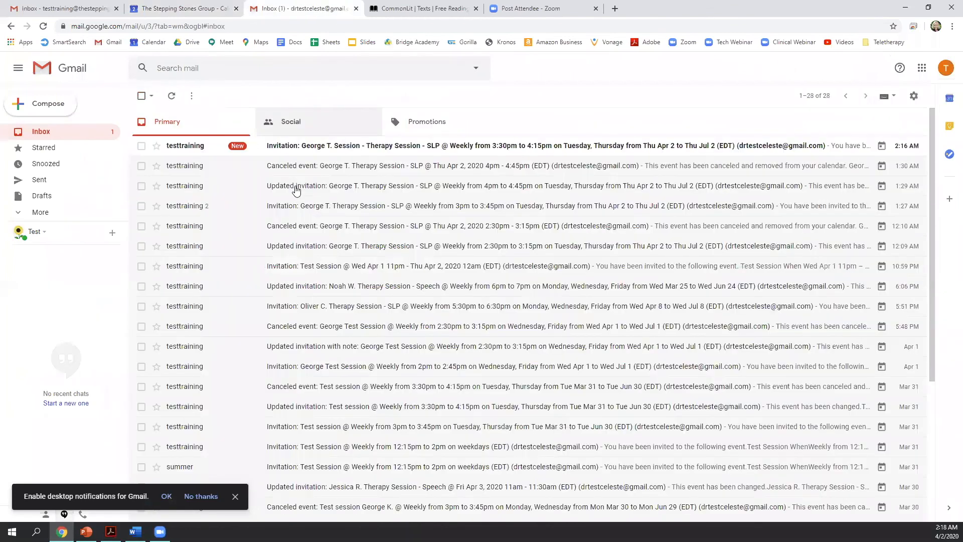
{"action": "left_click", "coordinate": [296, 191]}
{"action": "left_click_drag", "start_coordinate": [258, 125], "coordinate": [165, 125]}
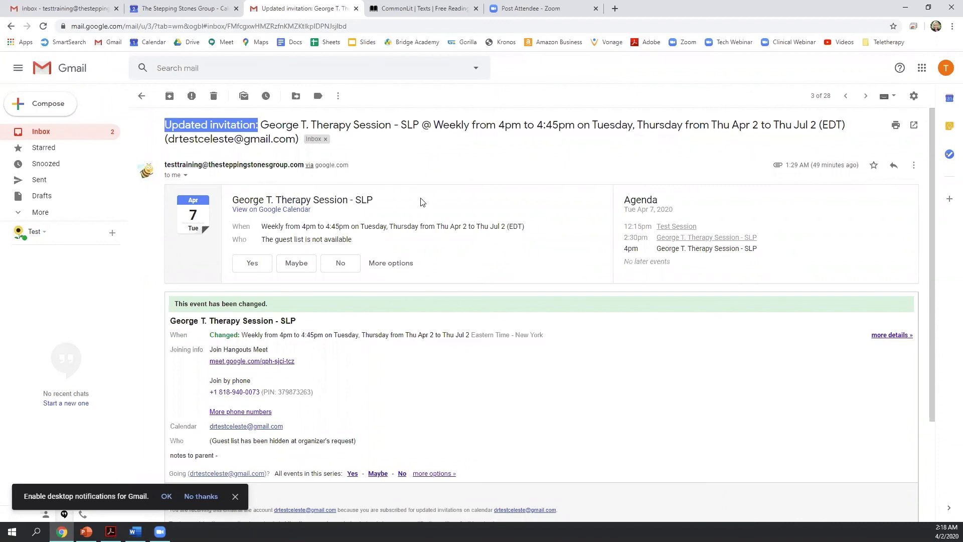
{"action": "left_click", "coordinate": [141, 96]}
Step: Switch back to Google Calendar, check the week of April 6 for the rescheduled session, and return to the current week
{"action": "left_click", "coordinate": [170, 9]}
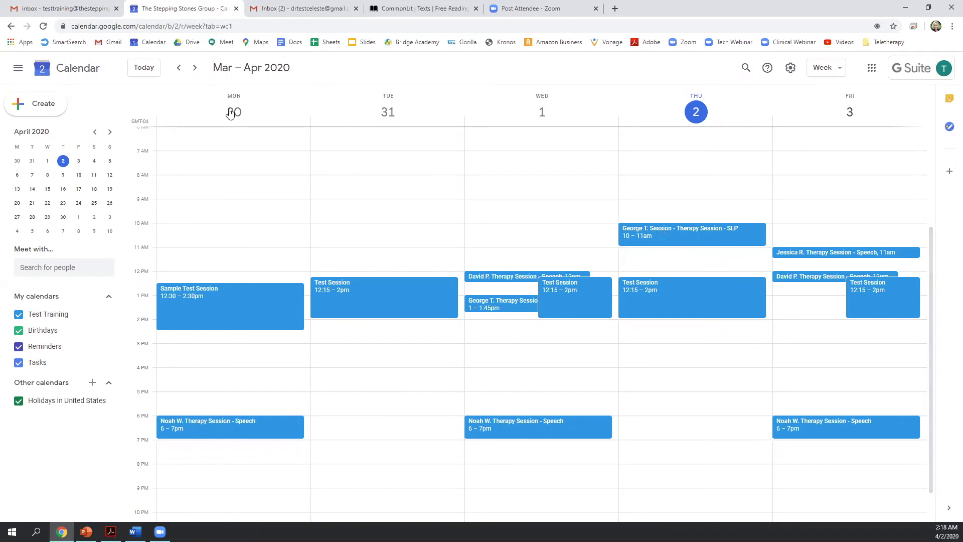
{"action": "left_click", "coordinate": [194, 67]}
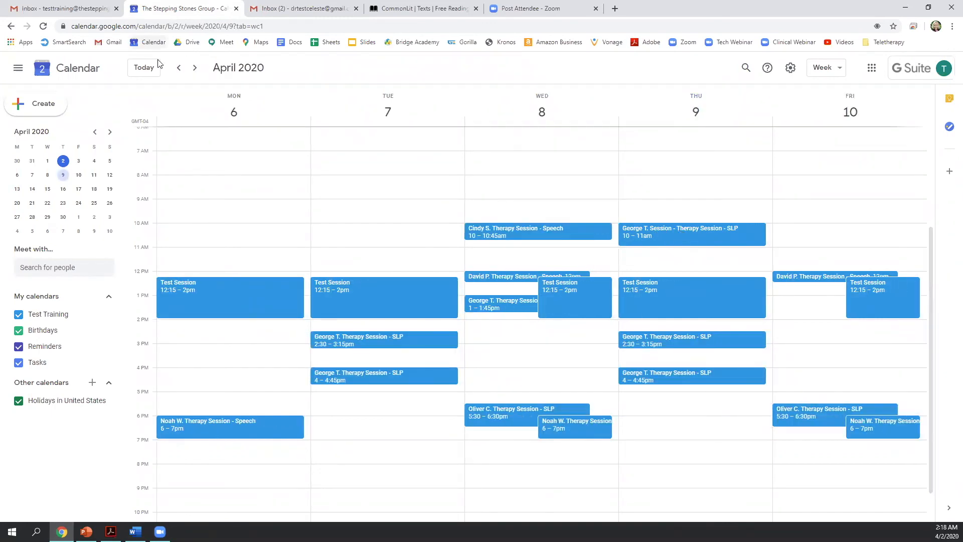
{"action": "left_click", "coordinate": [179, 68]}
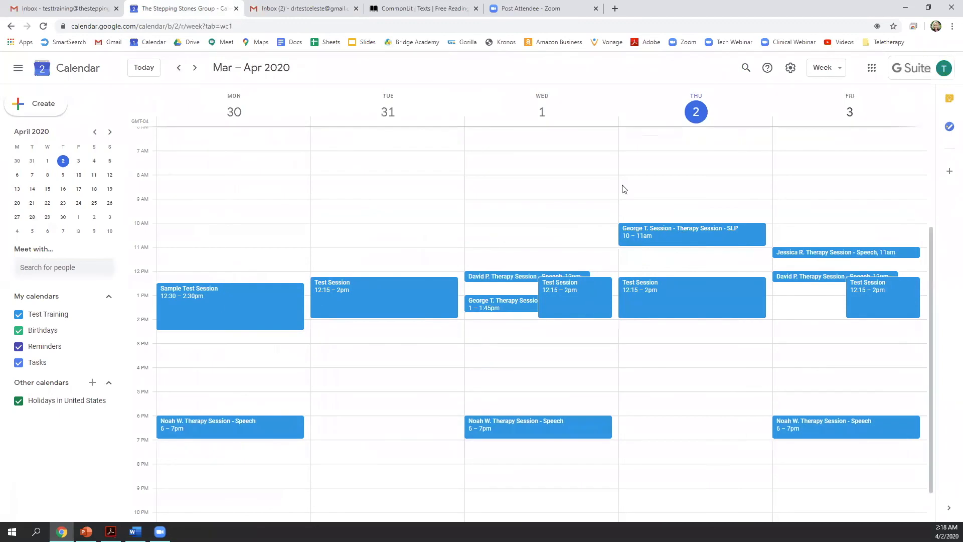
Step: Delete only Thursday, April 2's 10–11am SLP session from the recurring series and send cancellation emails to the guests
{"action": "left_click", "coordinate": [683, 236]}
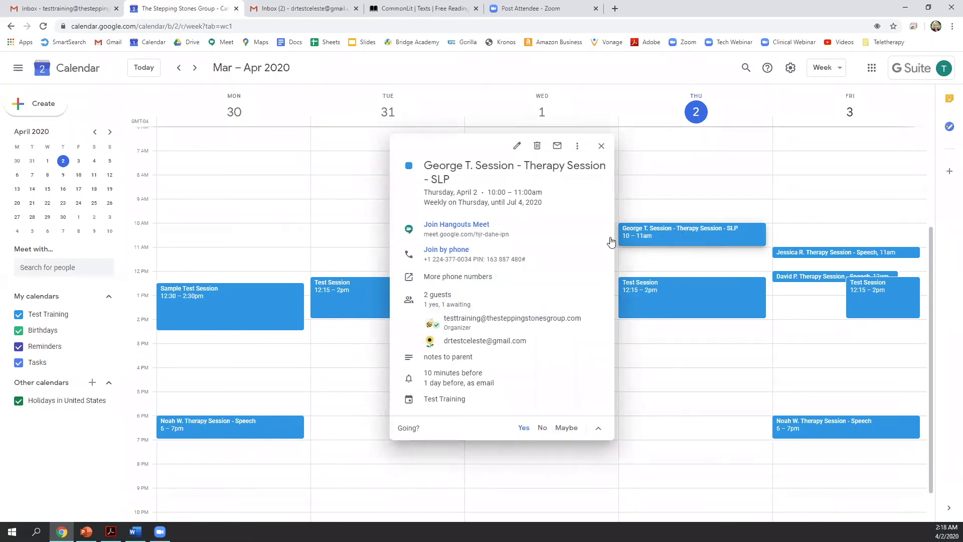
{"action": "left_click", "coordinate": [538, 148]}
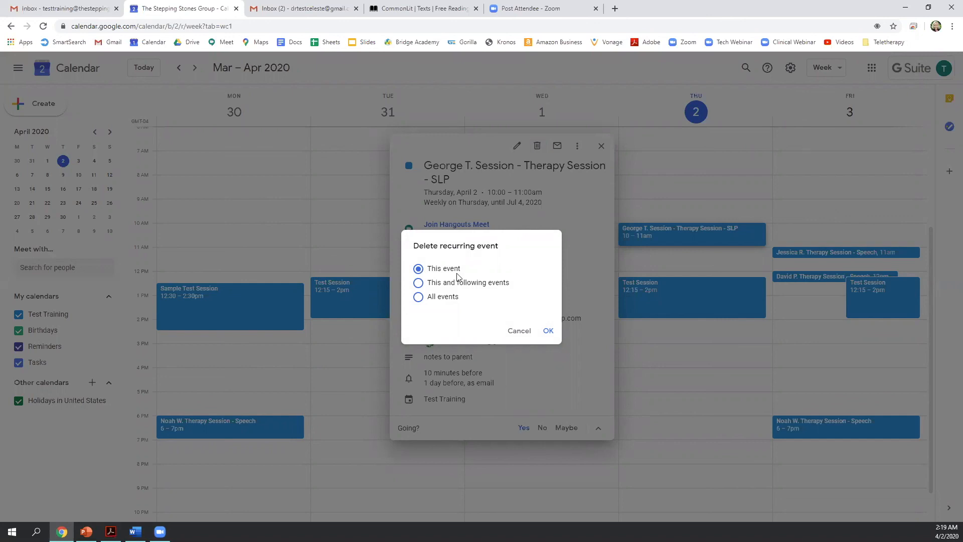
{"action": "left_click", "coordinate": [548, 331]}
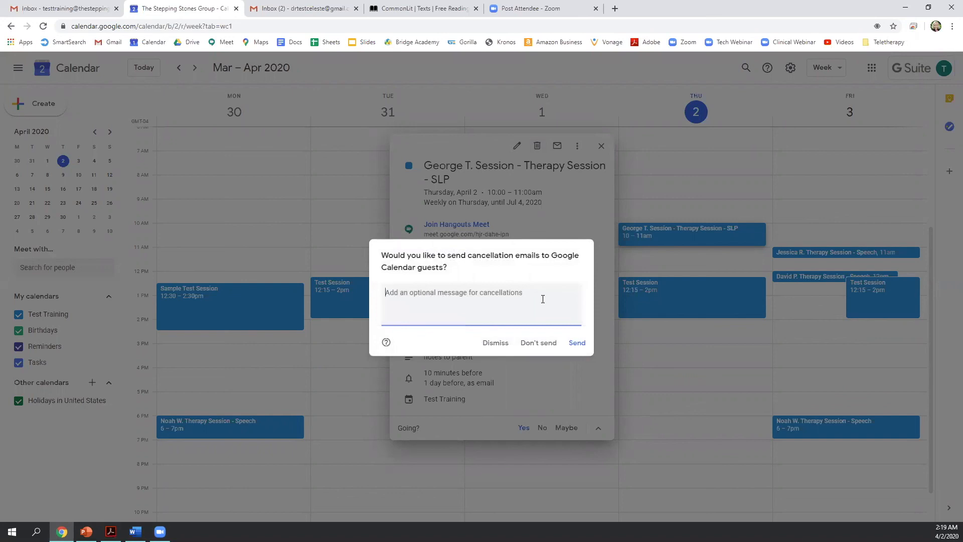
{"action": "left_click", "coordinate": [576, 342]}
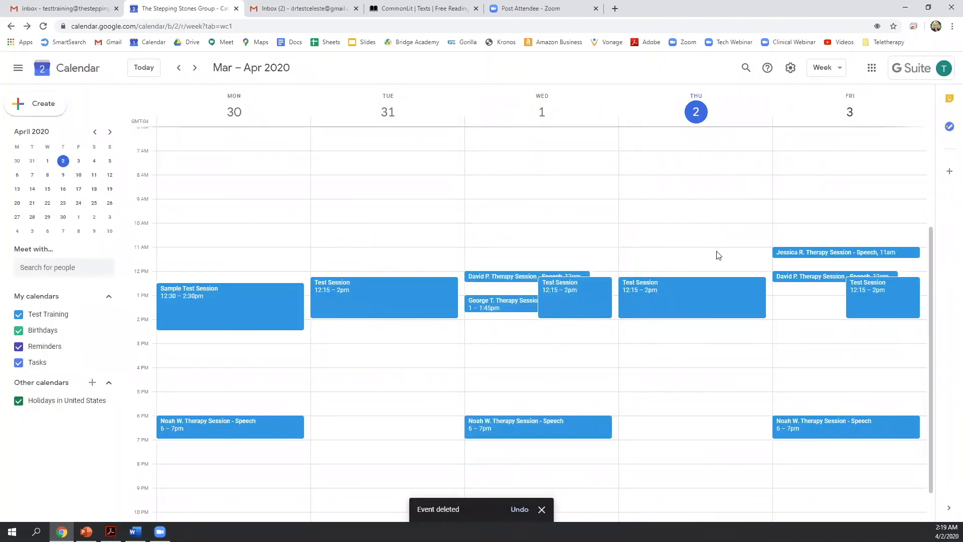
Step: Check the next three weeks for the other sessions in the Thursday 10–11am series and return to the current week
{"action": "left_click", "coordinate": [195, 67]}
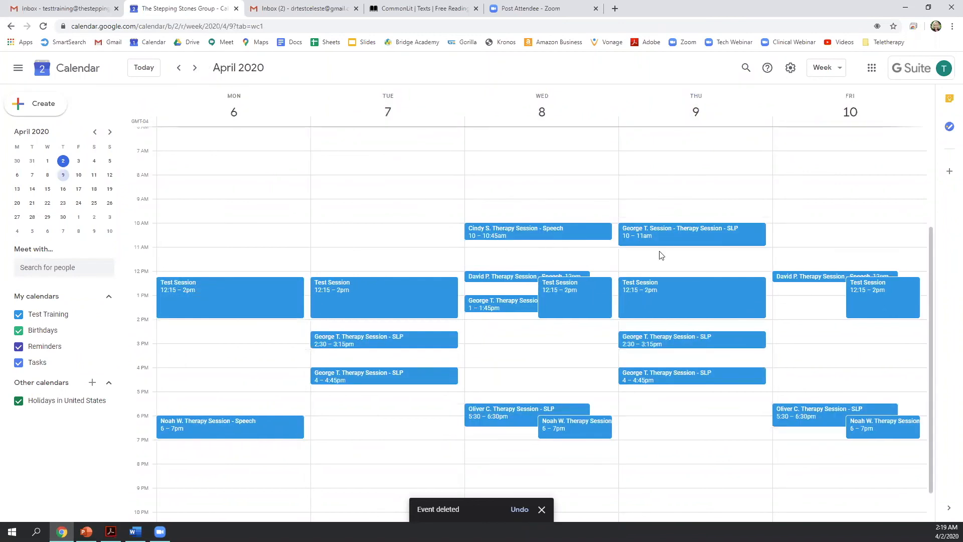
{"action": "left_click", "coordinate": [195, 67]}
{"action": "left_click", "coordinate": [195, 68]}
{"action": "left_click", "coordinate": [179, 70]}
{"action": "left_click", "coordinate": [179, 70]}
{"action": "left_click", "coordinate": [179, 69]}
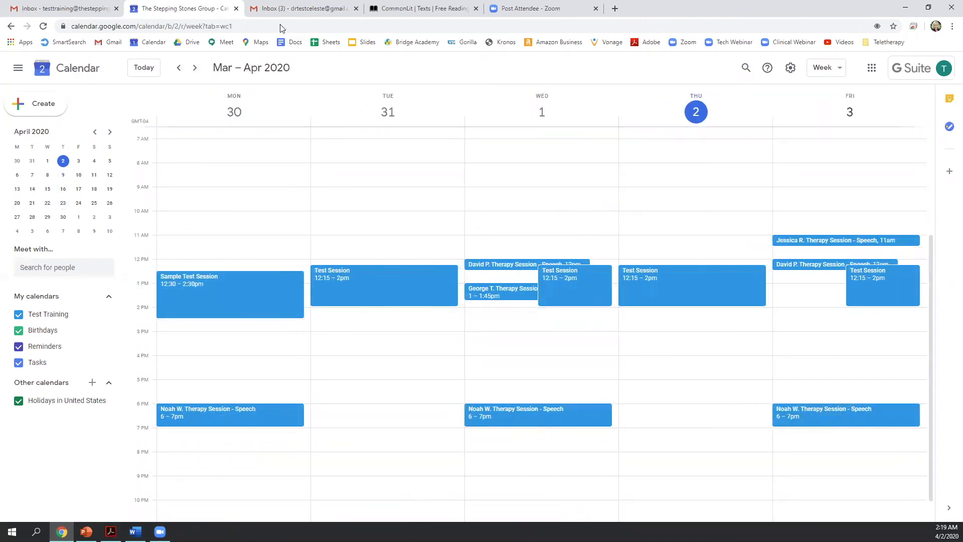
Step: Read the canceled-event email for the April 2 10am session in the guest's Gmail, and switch back to Google Calendar
{"action": "left_click", "coordinate": [291, 9]}
{"action": "left_click", "coordinate": [286, 145]}
{"action": "left_click_drag", "start_coordinate": [250, 124], "coordinate": [165, 126]}
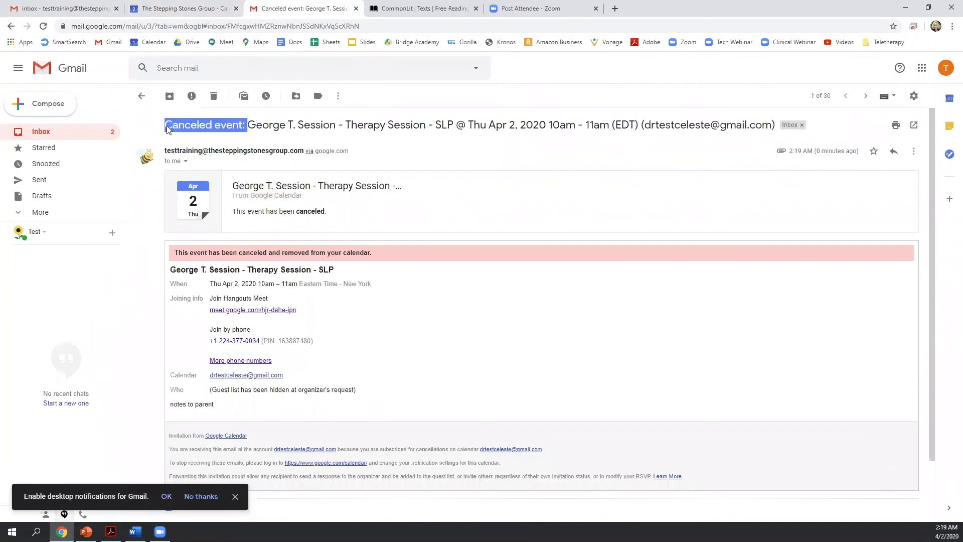
{"action": "left_click", "coordinate": [142, 96]}
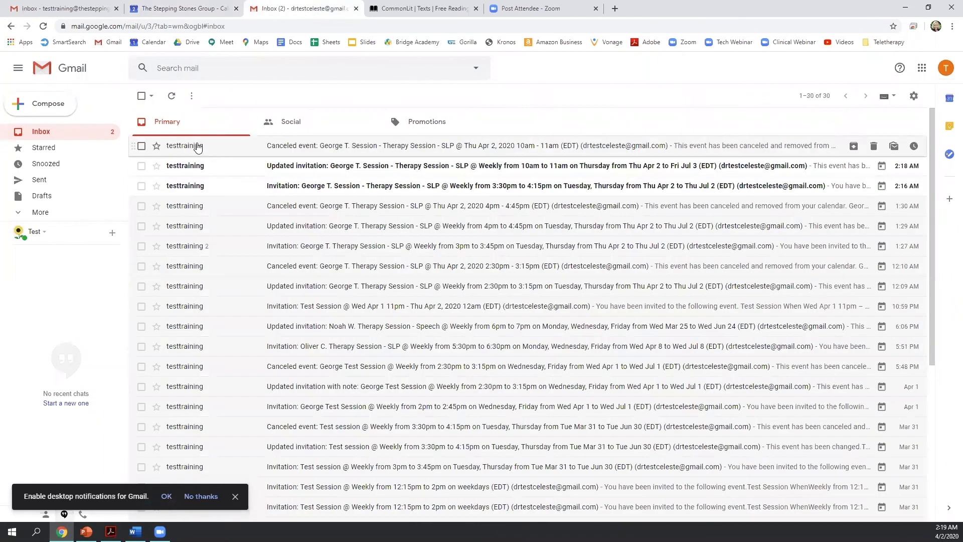
{"action": "left_click", "coordinate": [97, 14]}
{"action": "left_click", "coordinate": [177, 14]}
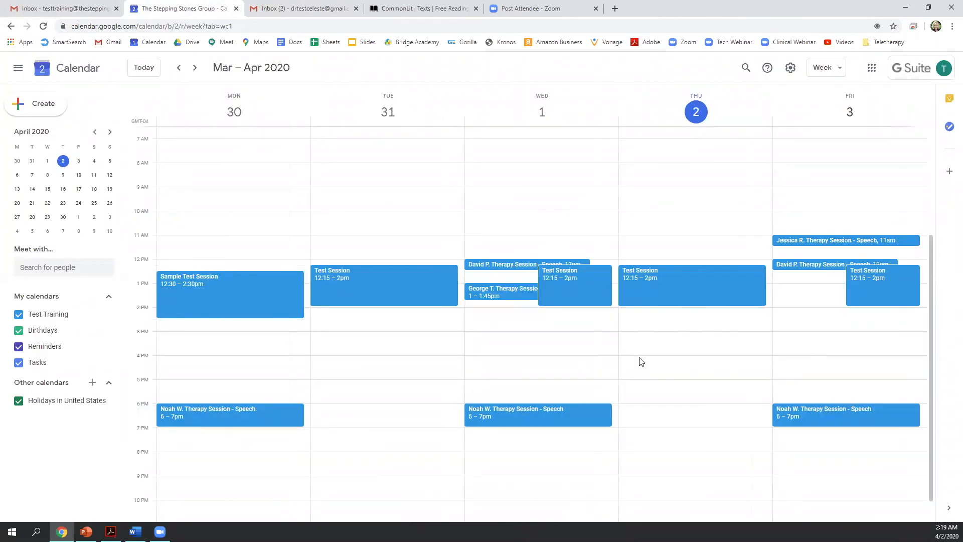